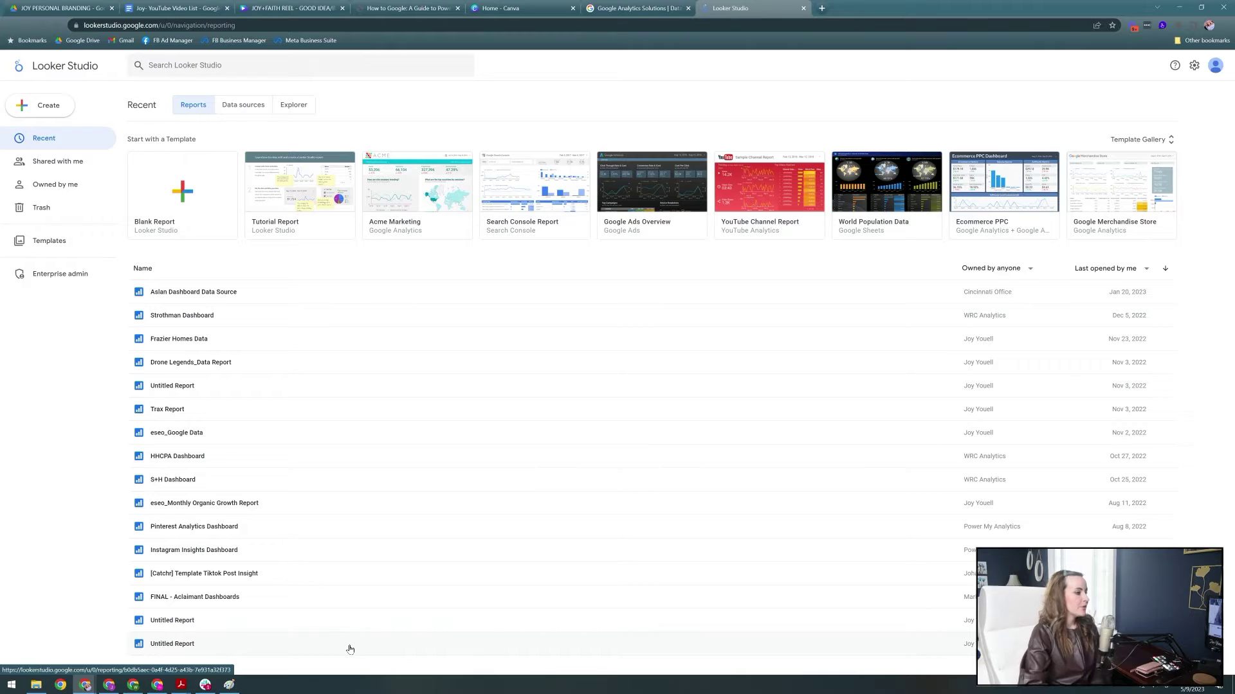
Create a blank report and add the Hire a Writer GA4 property to it as a Google Analytics data source
left_click(206, 227)
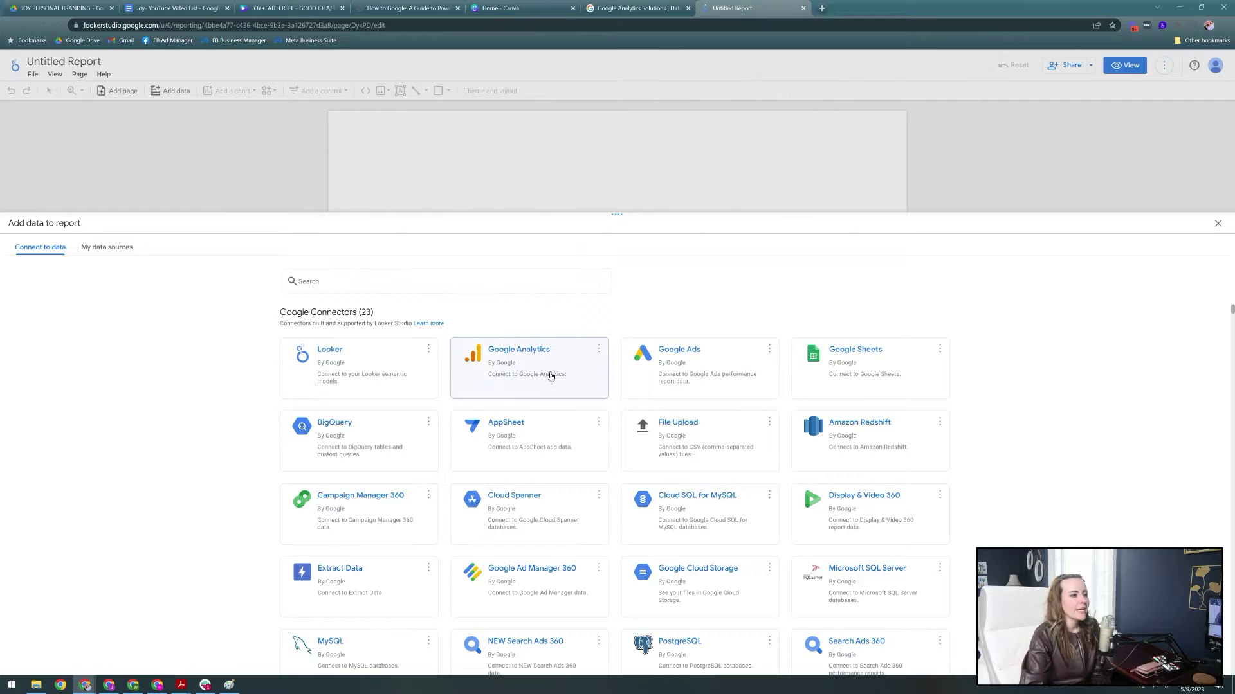
left_click(549, 371)
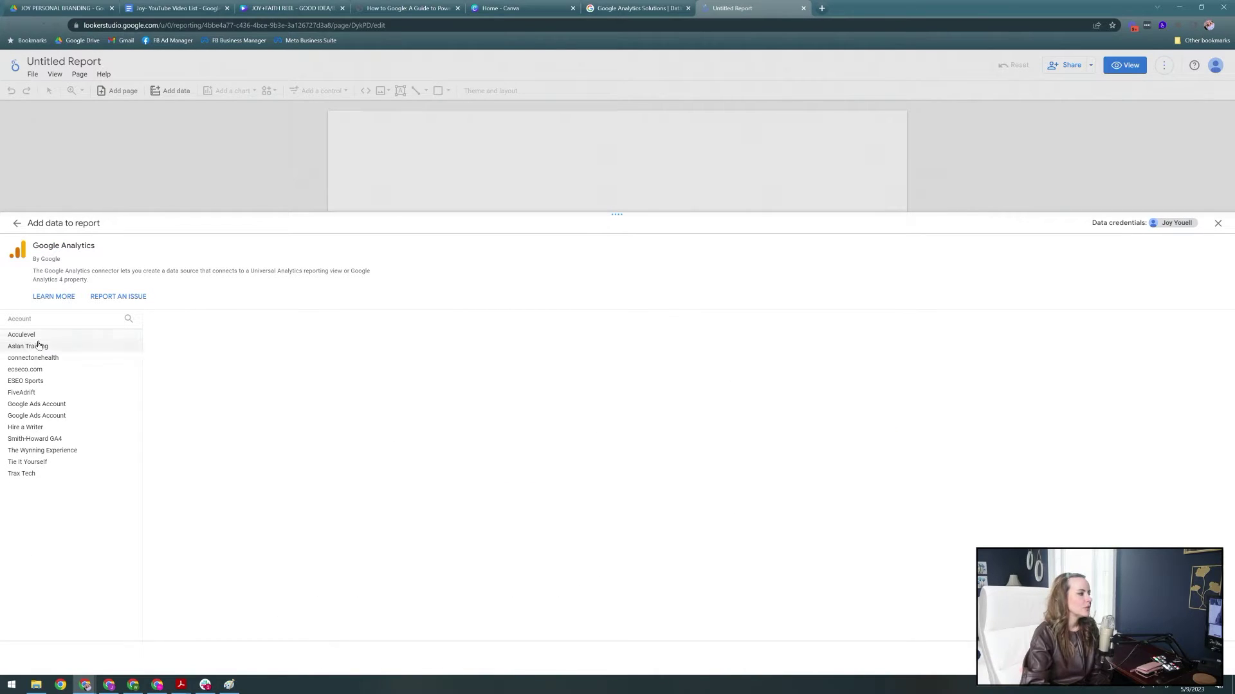
left_click(35, 431)
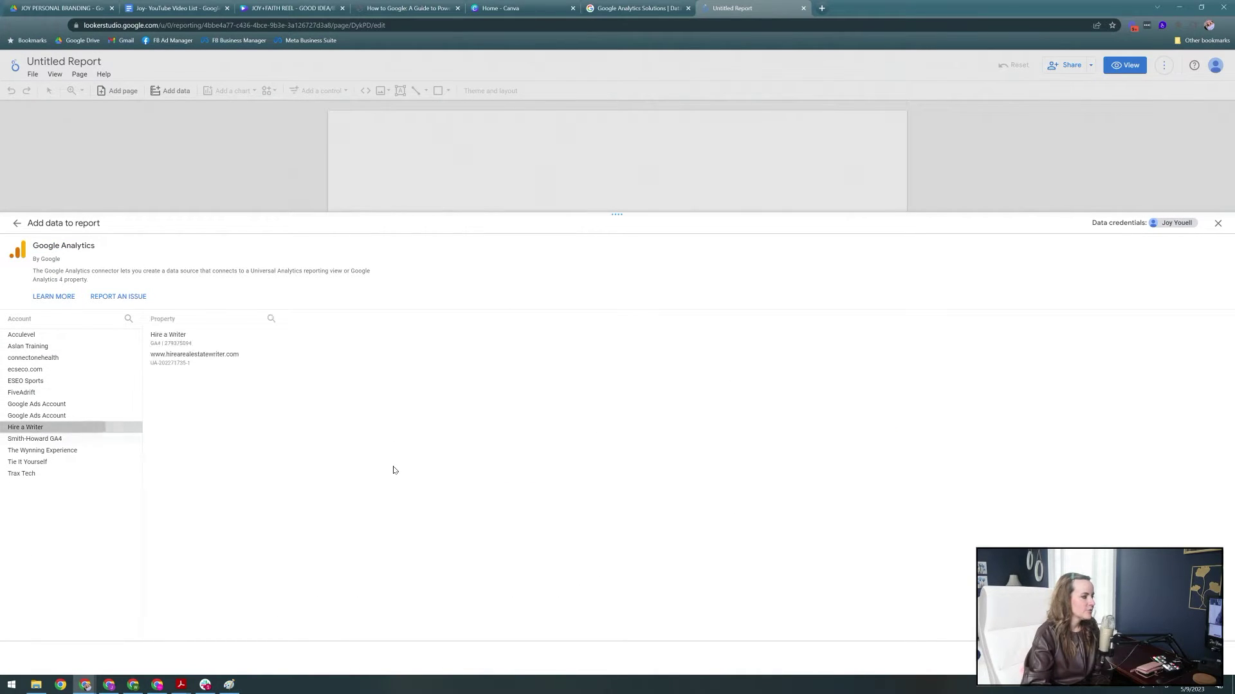
left_click(192, 341)
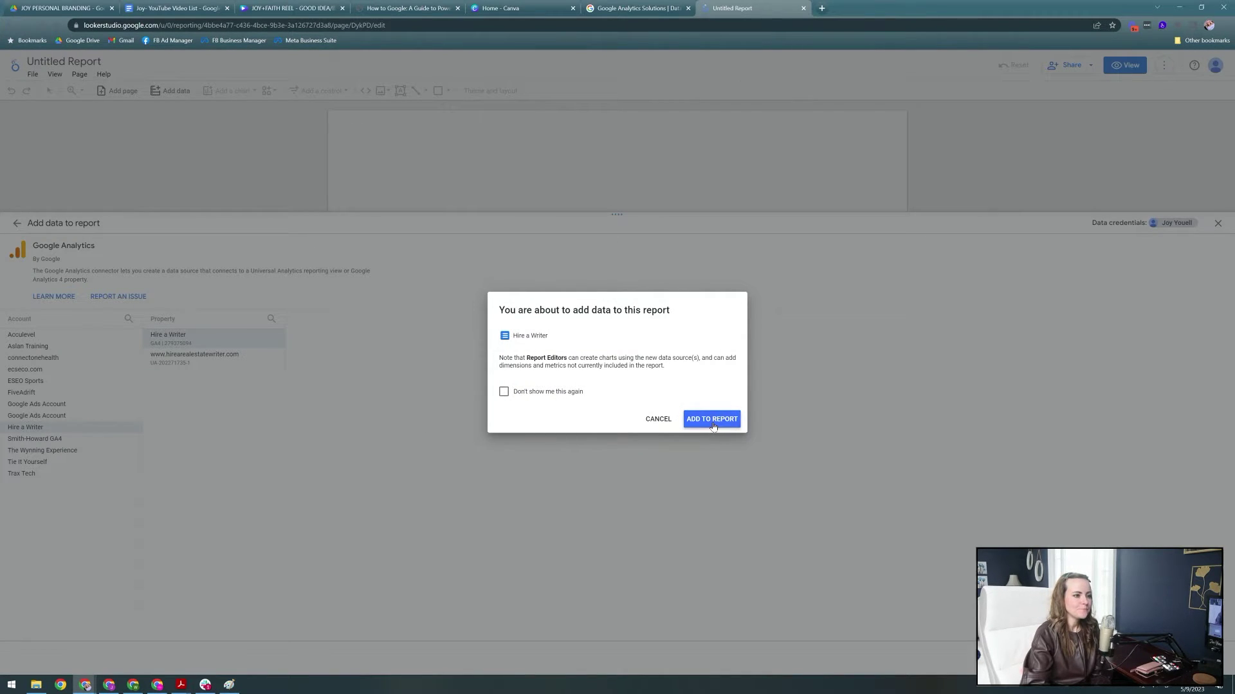
left_click(710, 419)
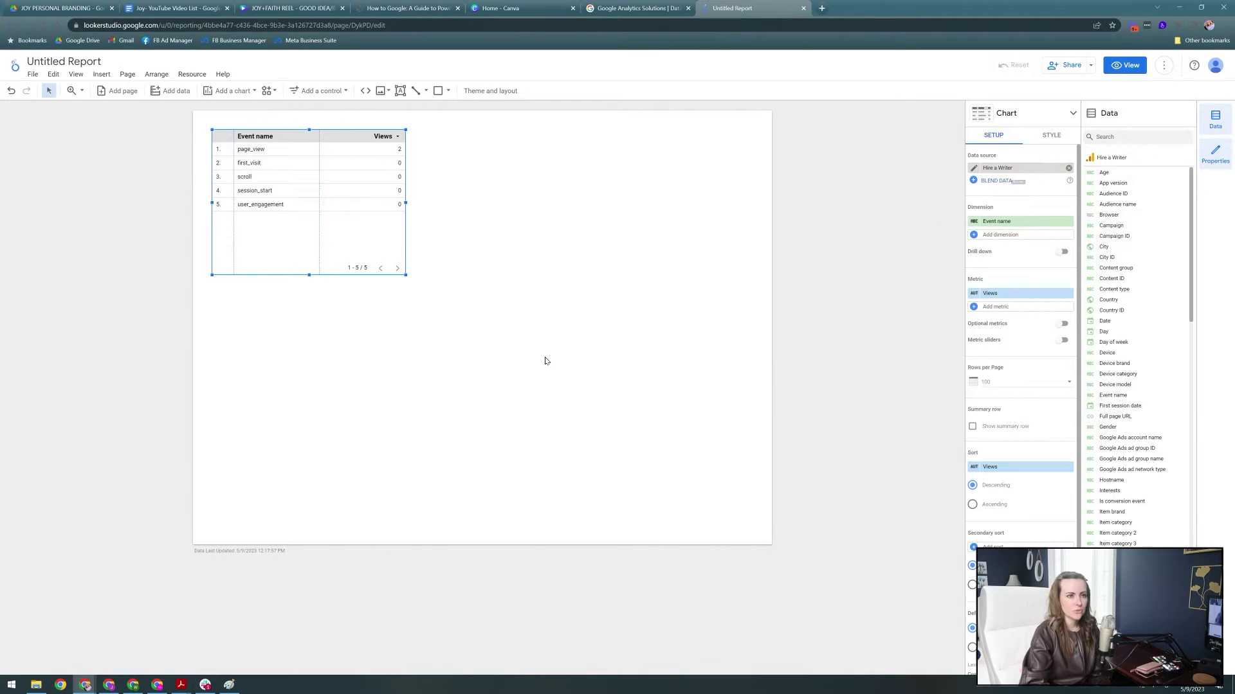
left_click(536, 389)
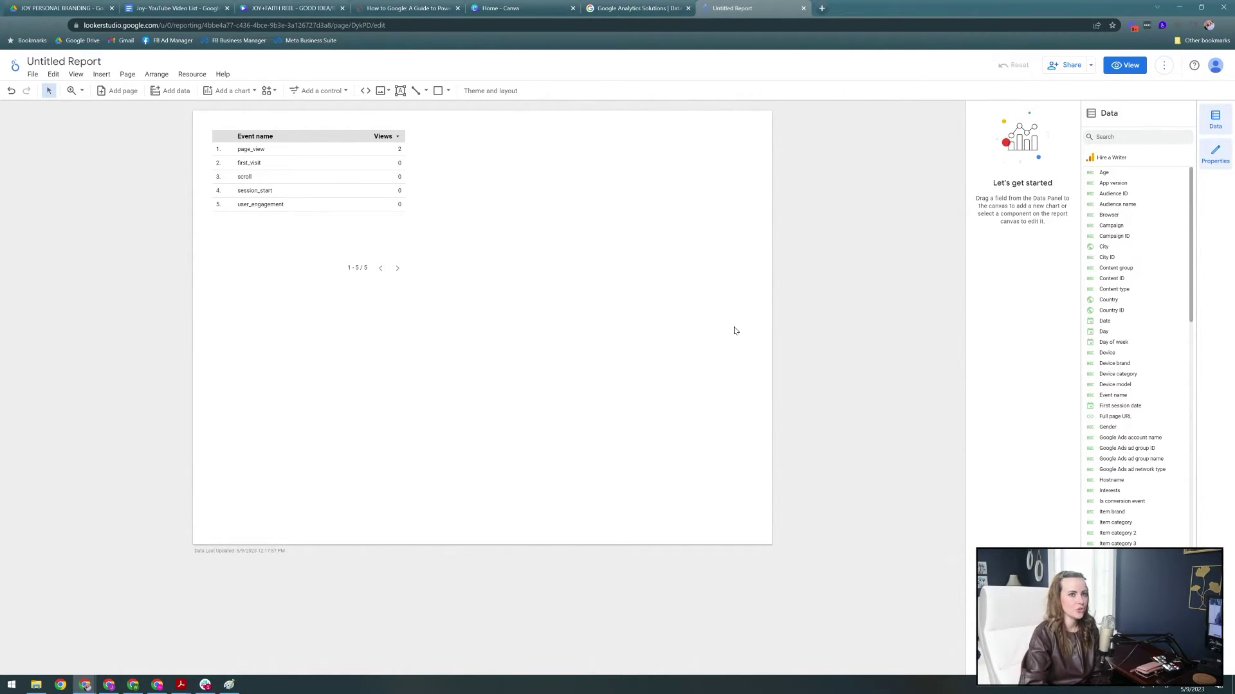
Start adding another data source, search the connectors for "GOOGLE SEARCH" and choose Google's Search Console connector
left_click(160, 95)
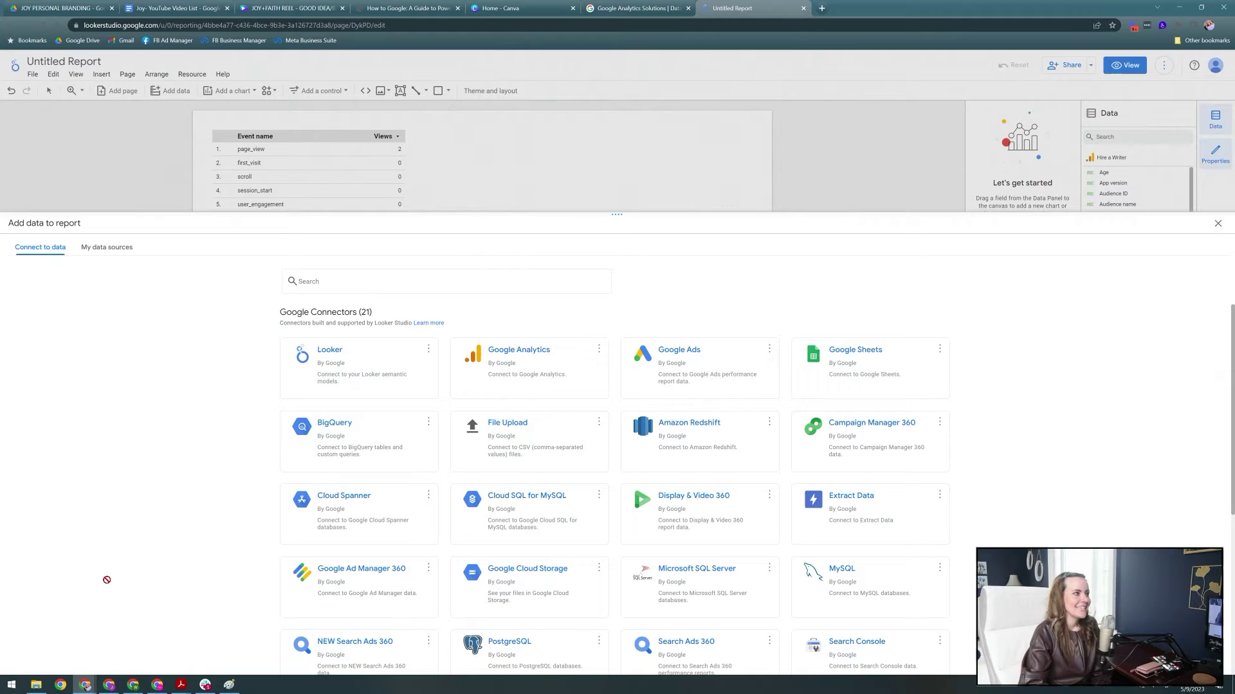
scroll(803, 482, "down", 4)
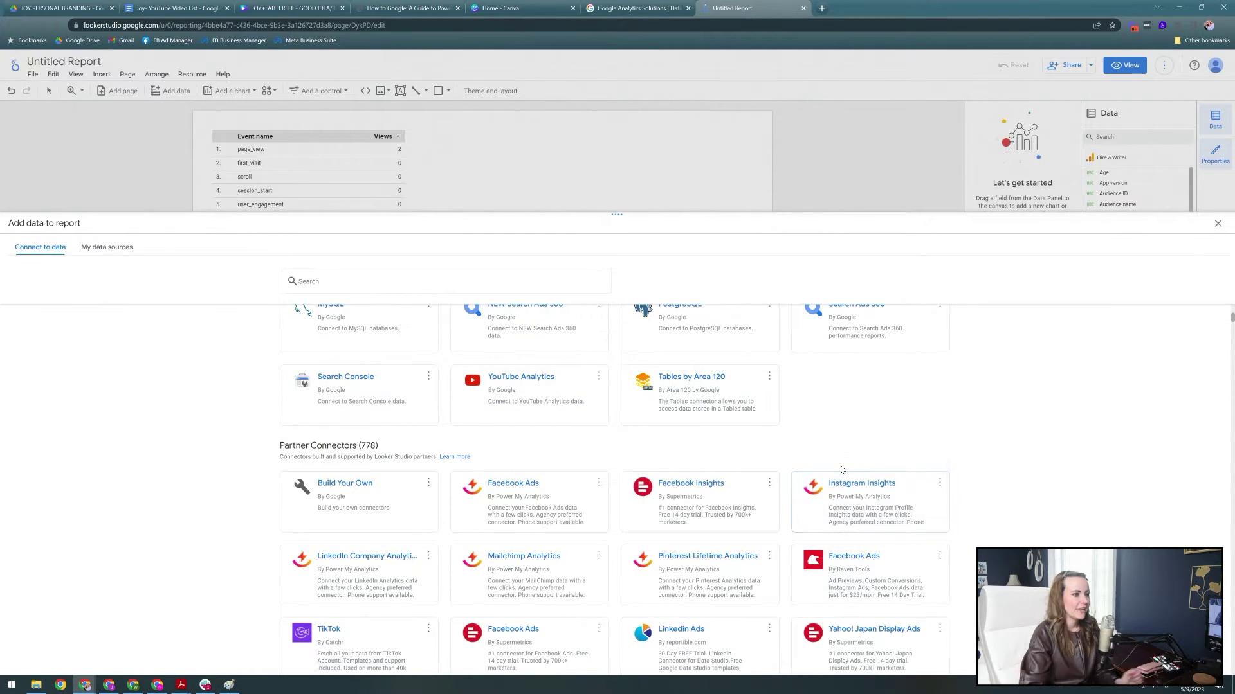
scroll(841, 469, "up", 4)
left_click(385, 283)
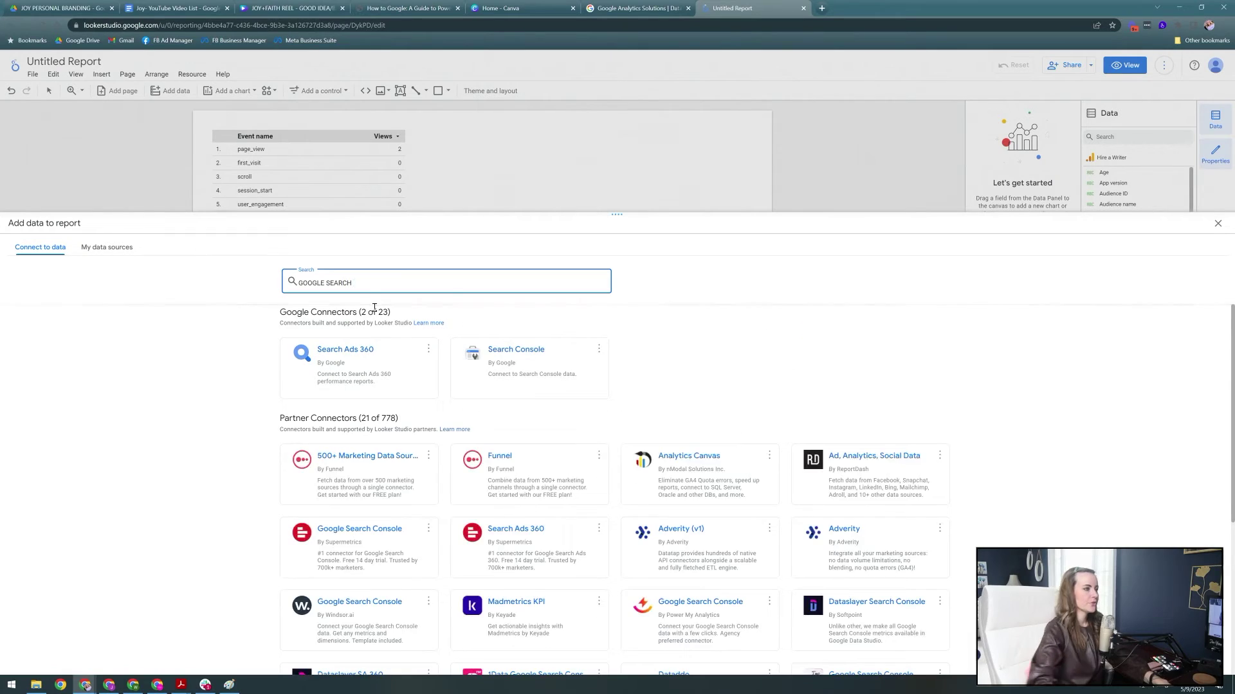
left_click(524, 372)
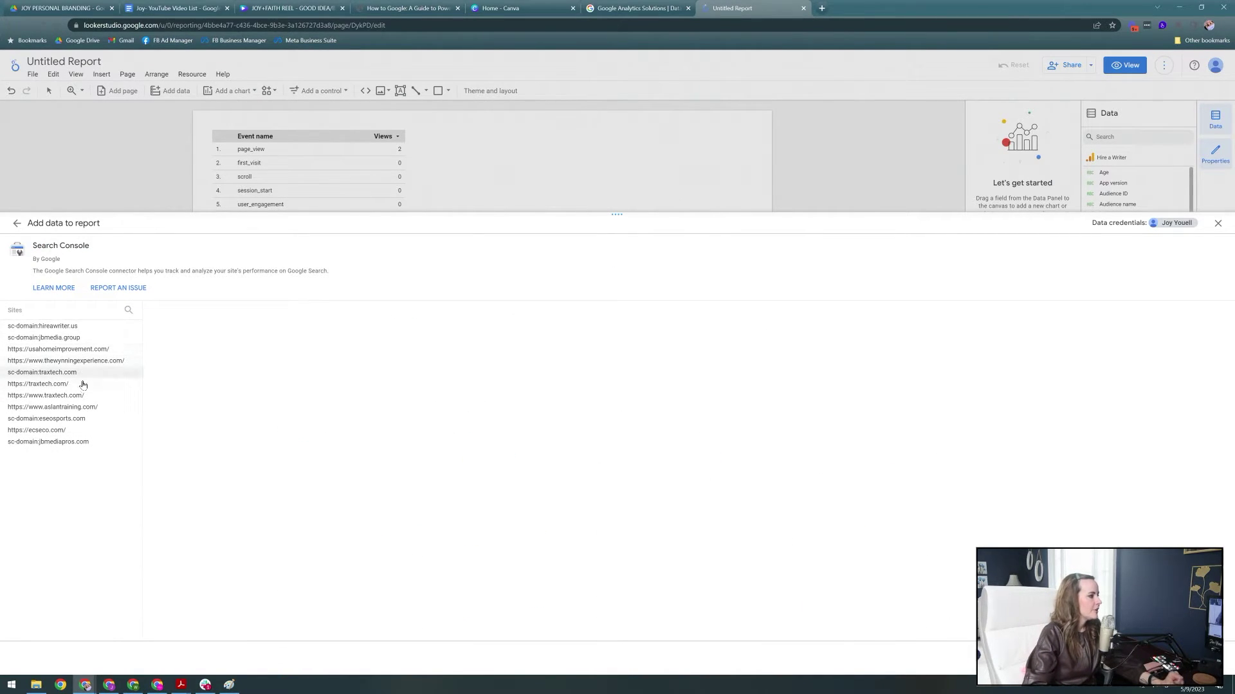
Add Search Console data for sc-domain:hireawriter.us to the report, using the Url Impression table and the web search type
left_click(90, 326)
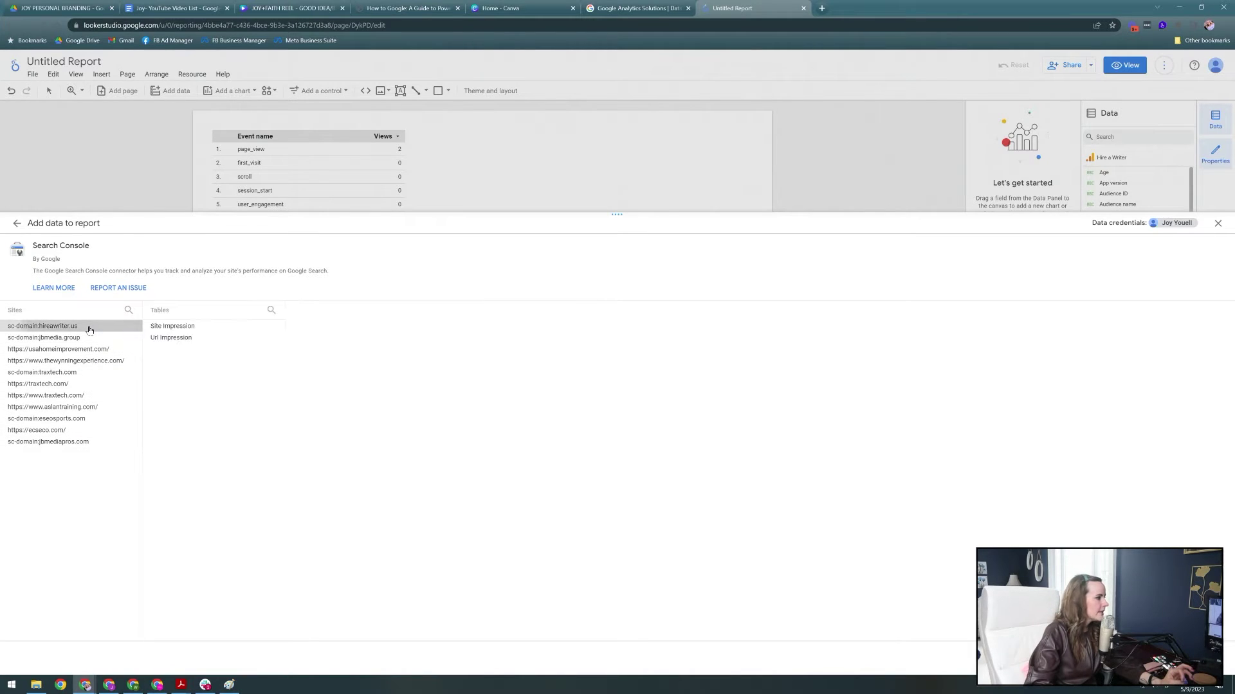
left_click(172, 340)
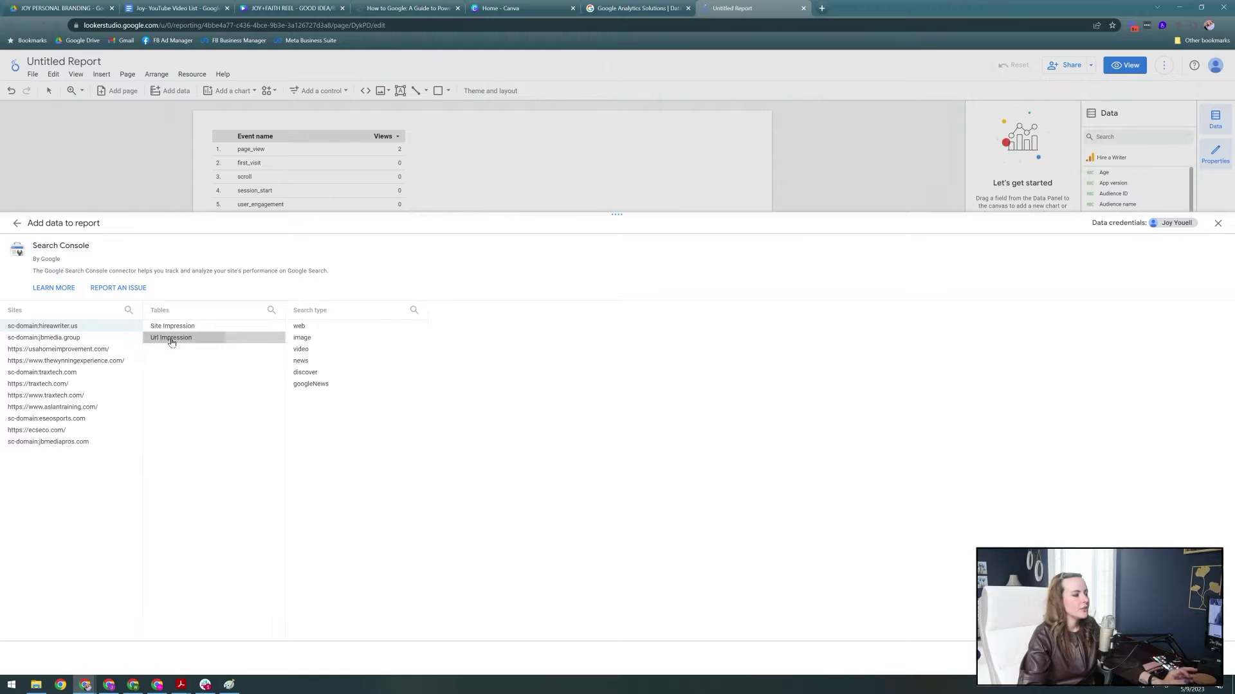
left_click(299, 326)
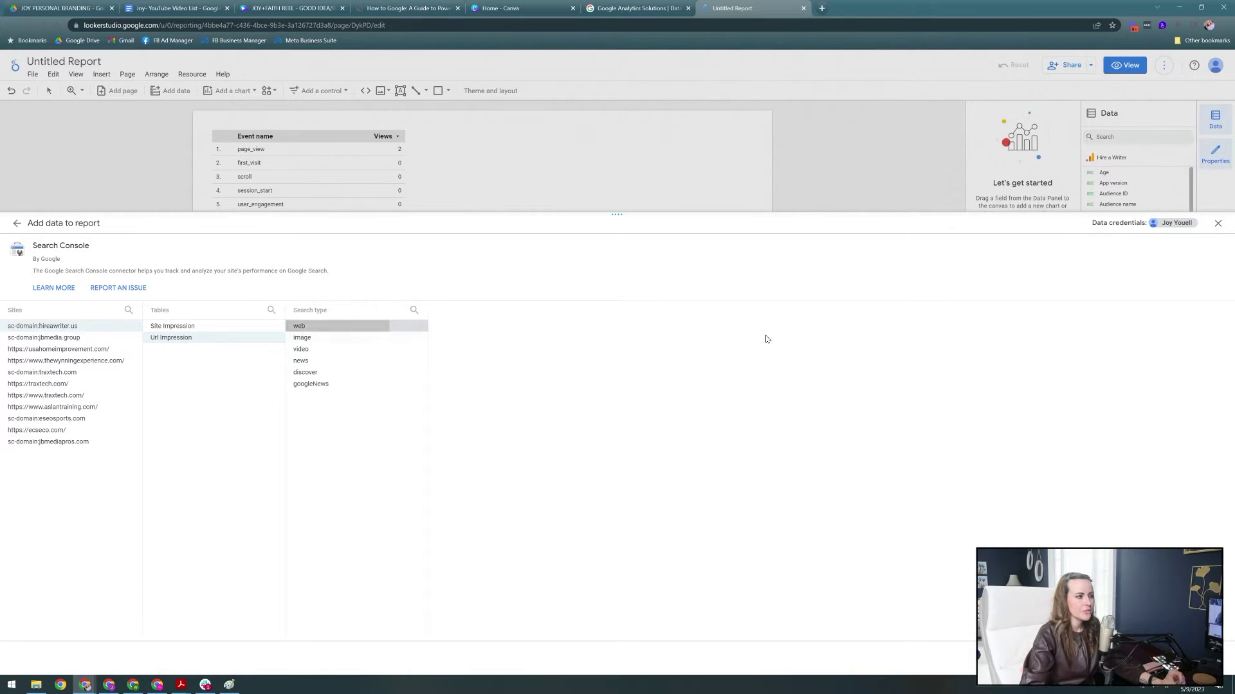
left_click(1201, 658)
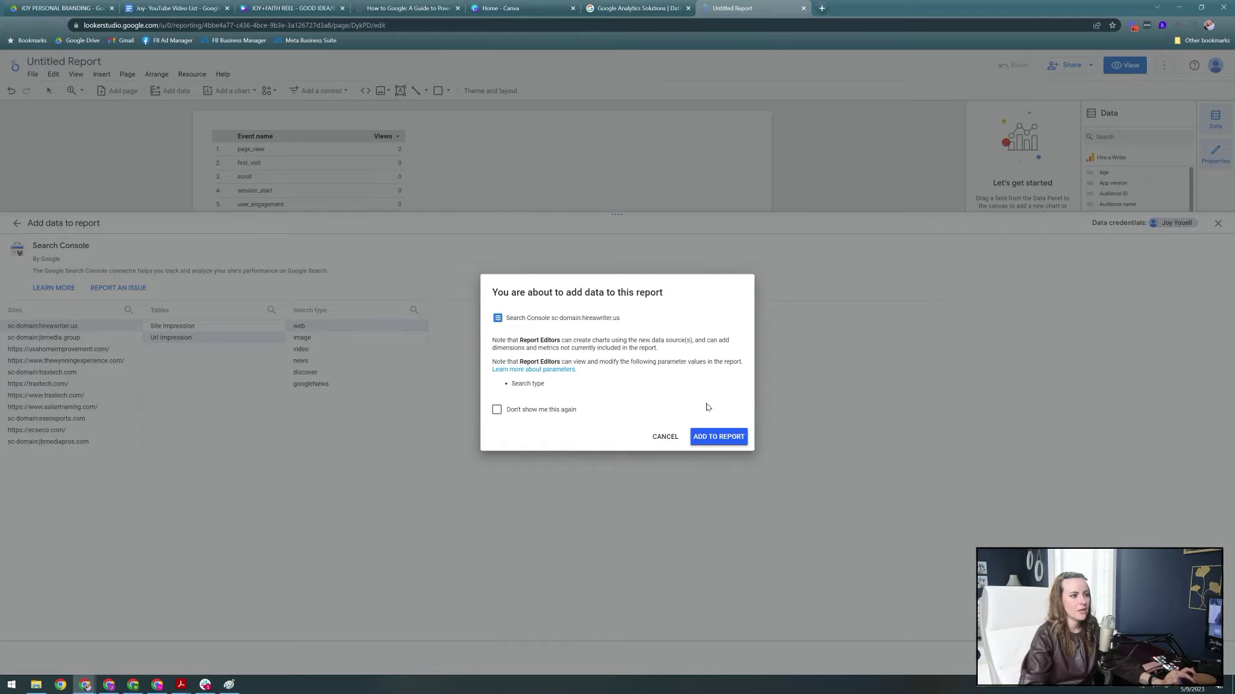
left_click(720, 437)
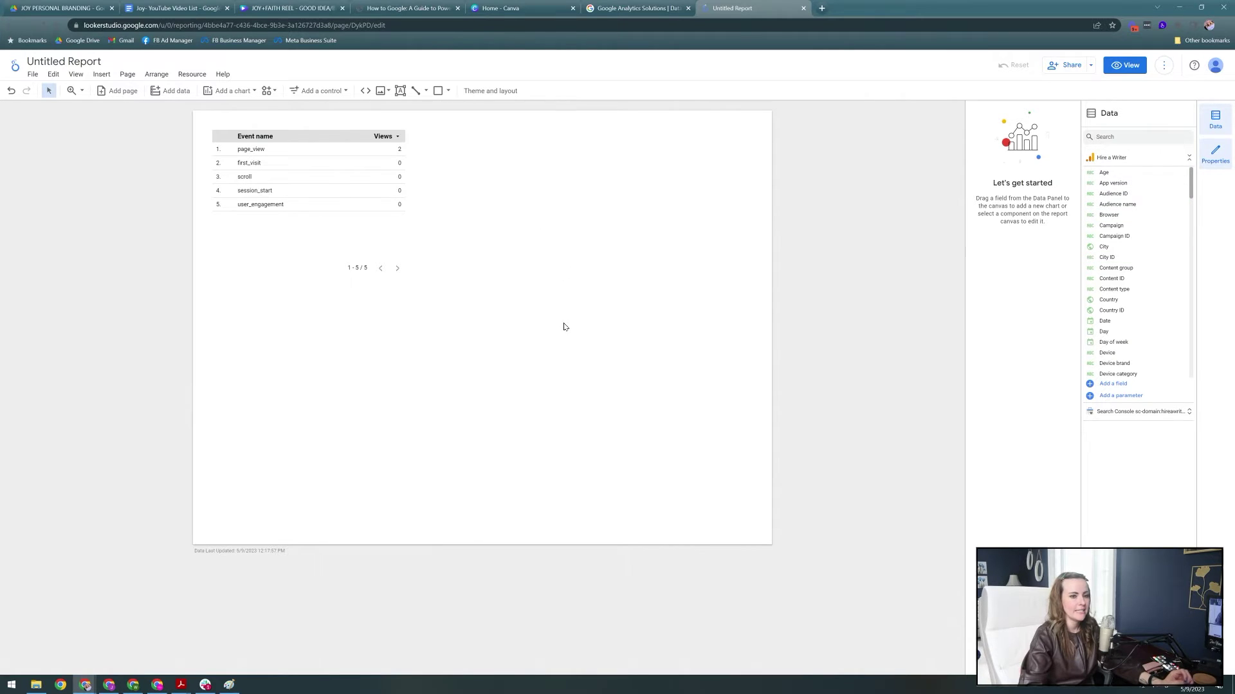
left_click(244, 94)
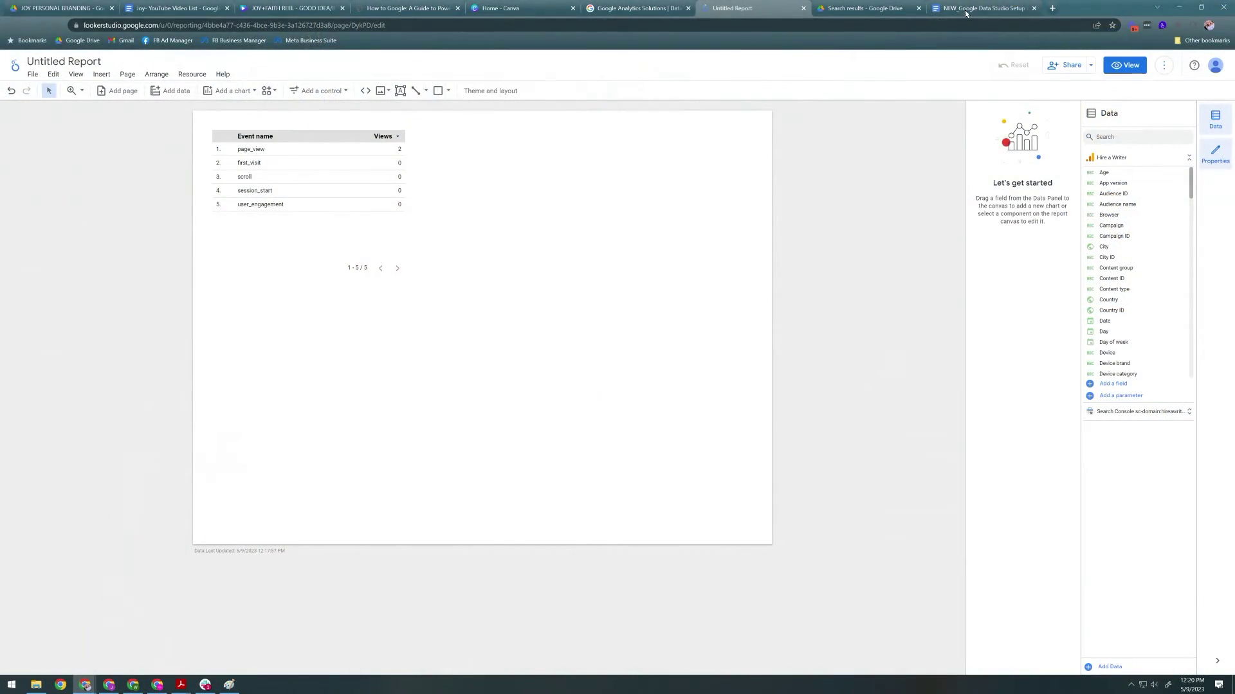
Switch to the NEW_Google Data Studio Setup for HAW Clients document in Google Docs and enlarge its view to 150%
left_click(965, 10)
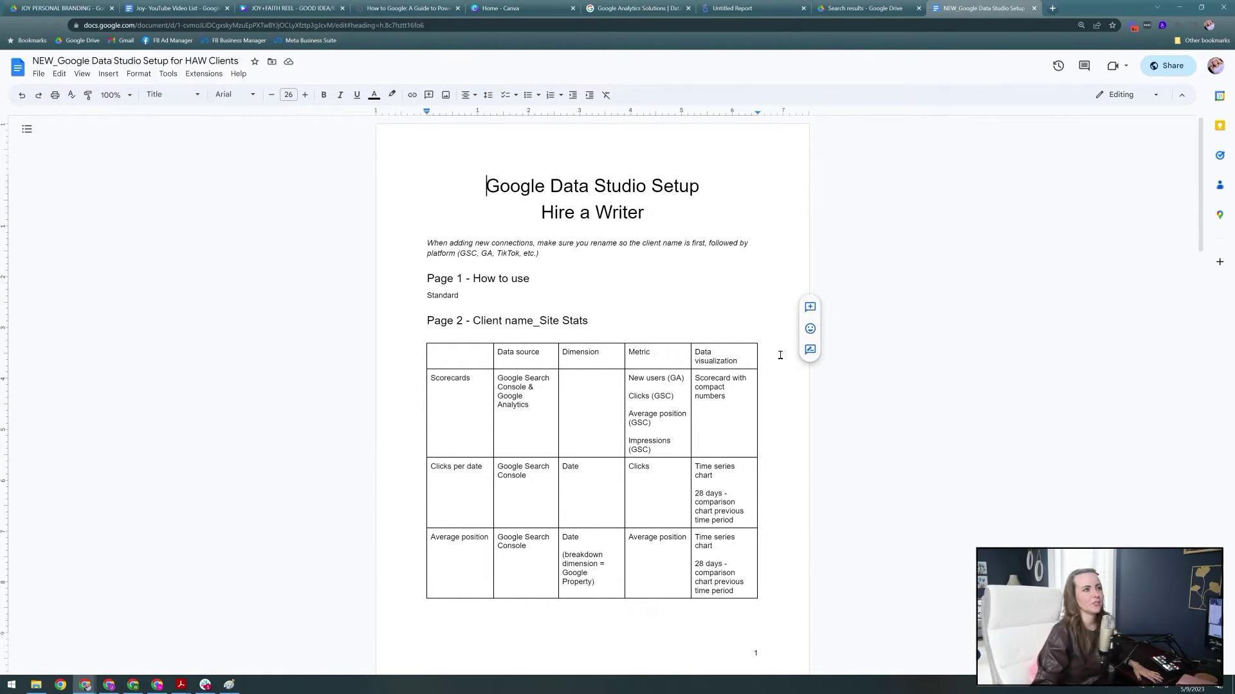
scroll(799, 366, "down", 2)
scroll(821, 477, "up", 2)
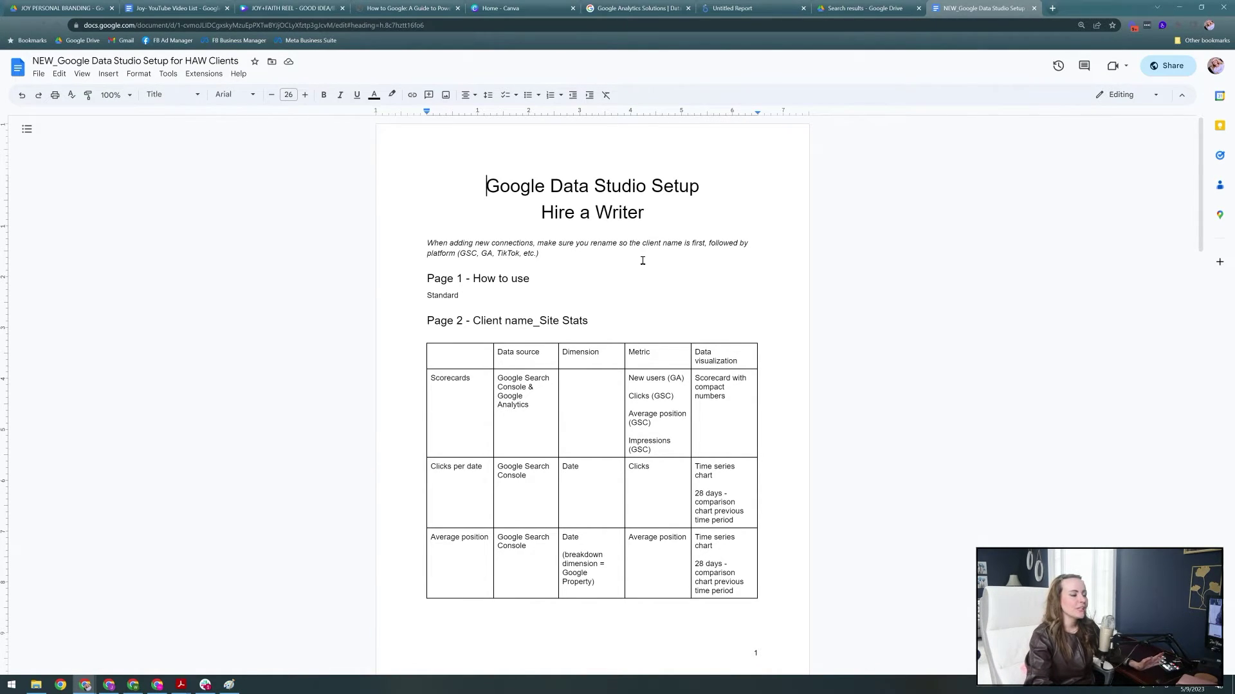
left_click(113, 95)
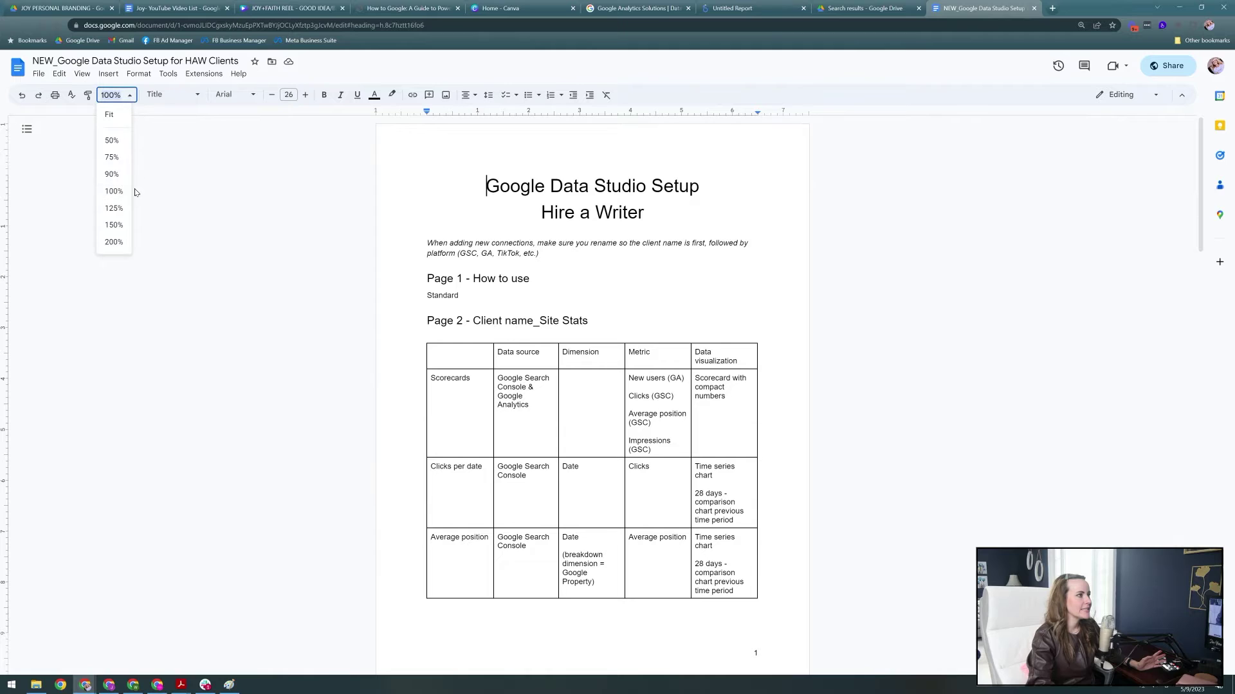
left_click(113, 226)
Examine the Page 2 Site Stats table for the data sources, dimensions, metrics and visualizations of its scorecards and time series charts
scroll(730, 334, "down", 3)
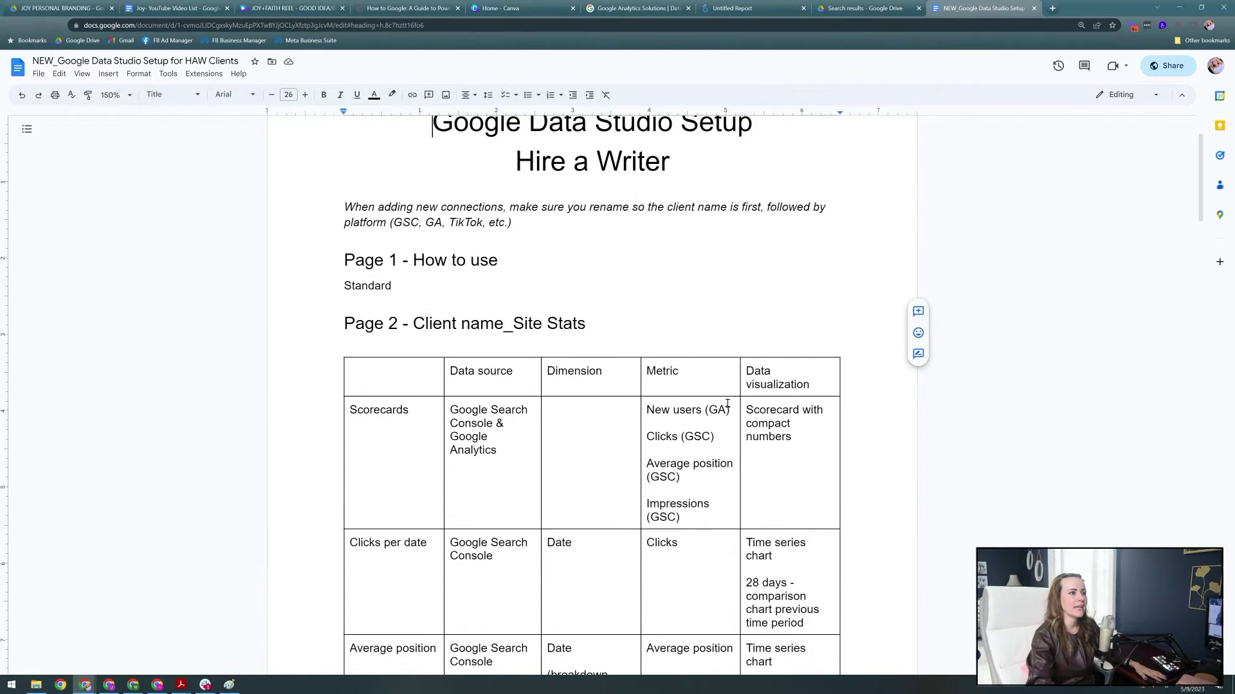
scroll(714, 406, "up", 2)
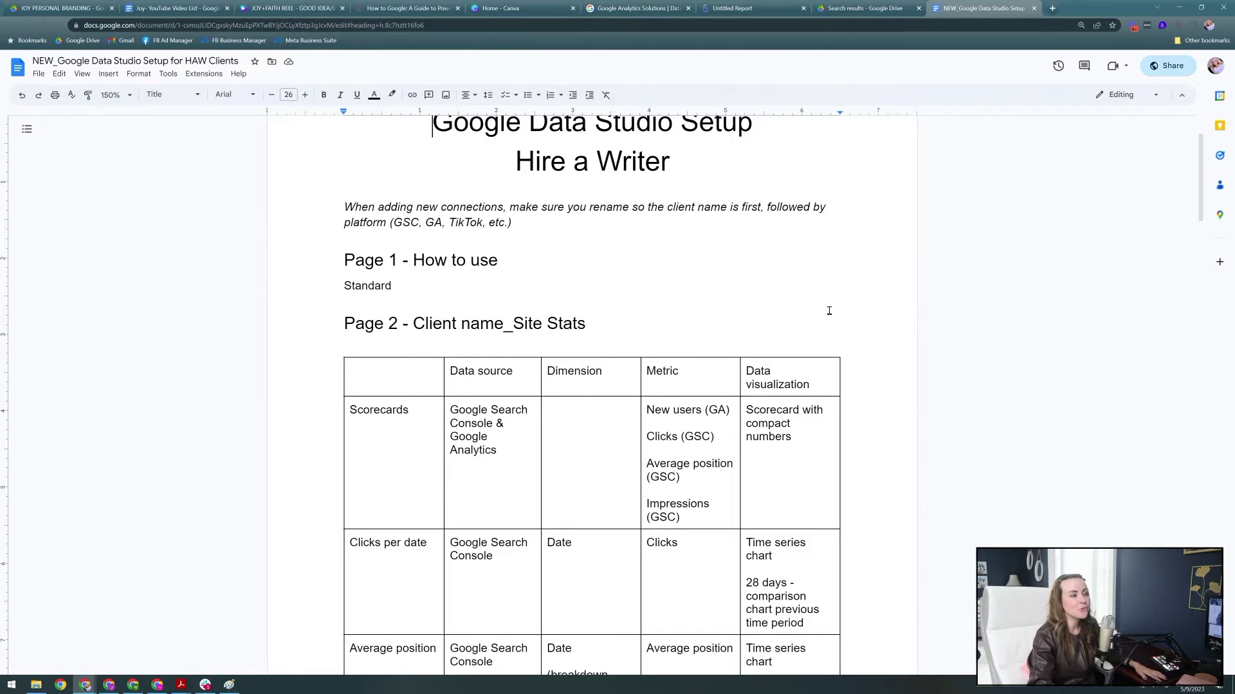
scroll(829, 315, "down", 3)
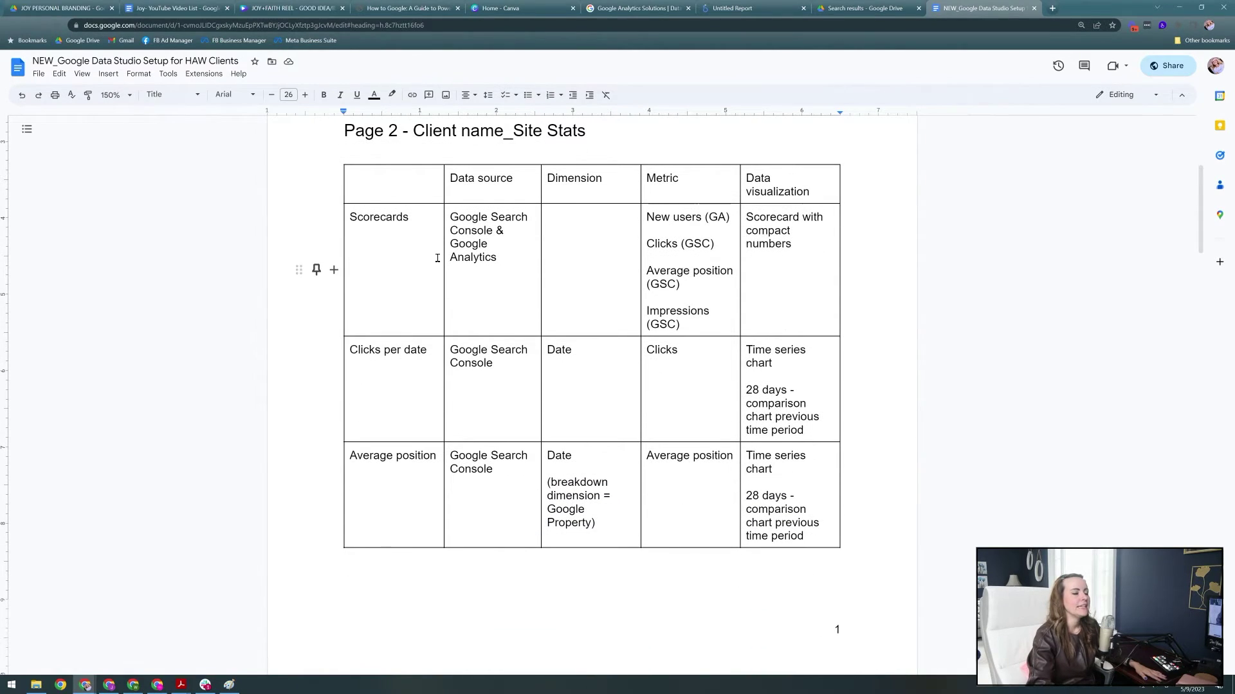
left_click_drag(407, 218, 342, 223)
left_click(391, 220)
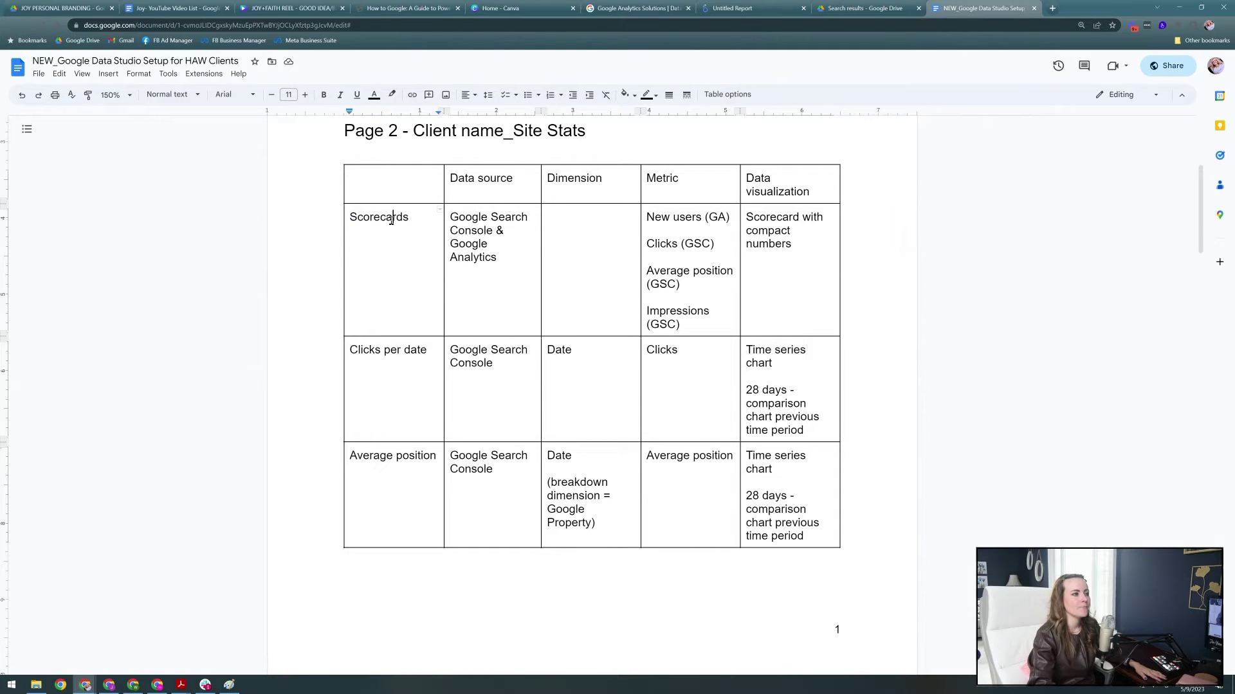
key("Up")
key("Up")
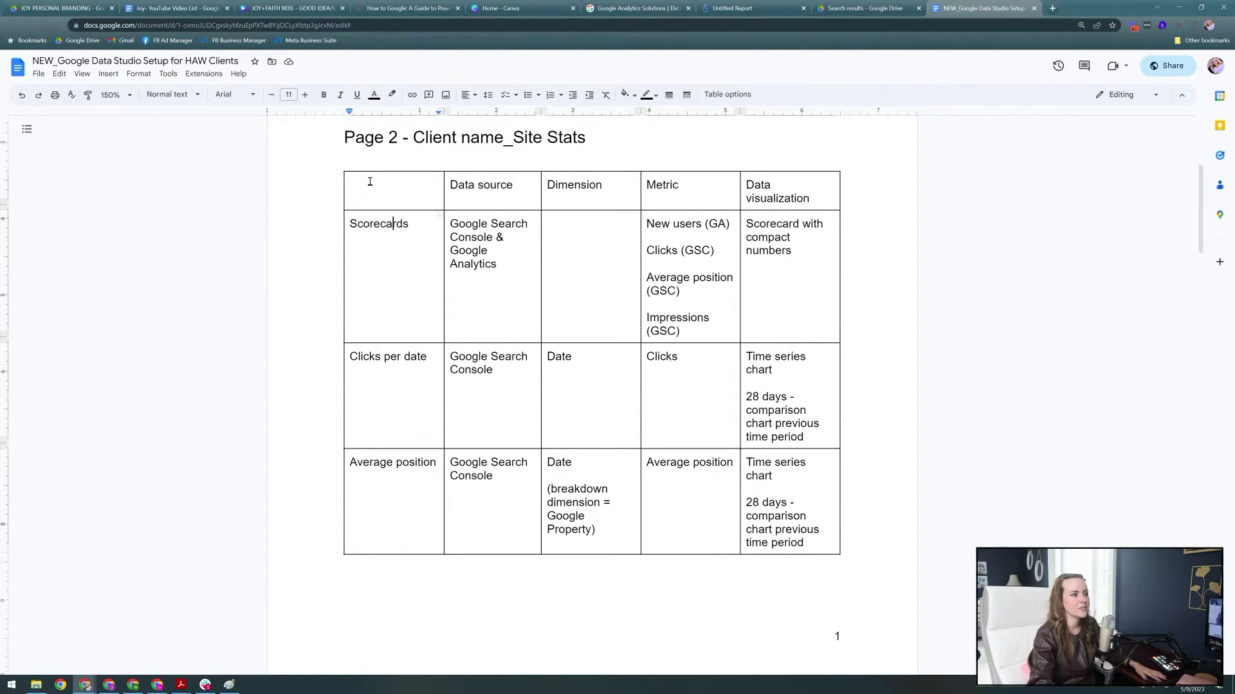
scroll(418, 199, "up", 1)
left_click_drag(436, 183, 558, 182)
left_click(558, 181)
scroll(486, 250, "down", 1)
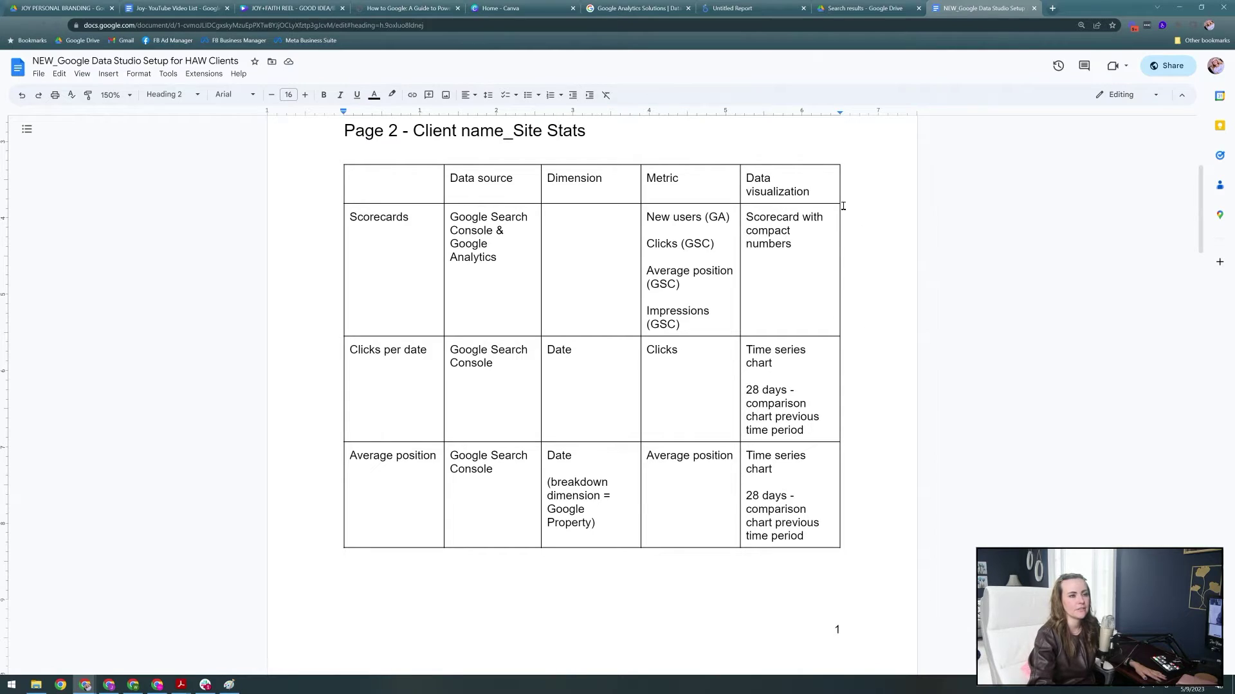
left_click_drag(802, 252, 744, 221)
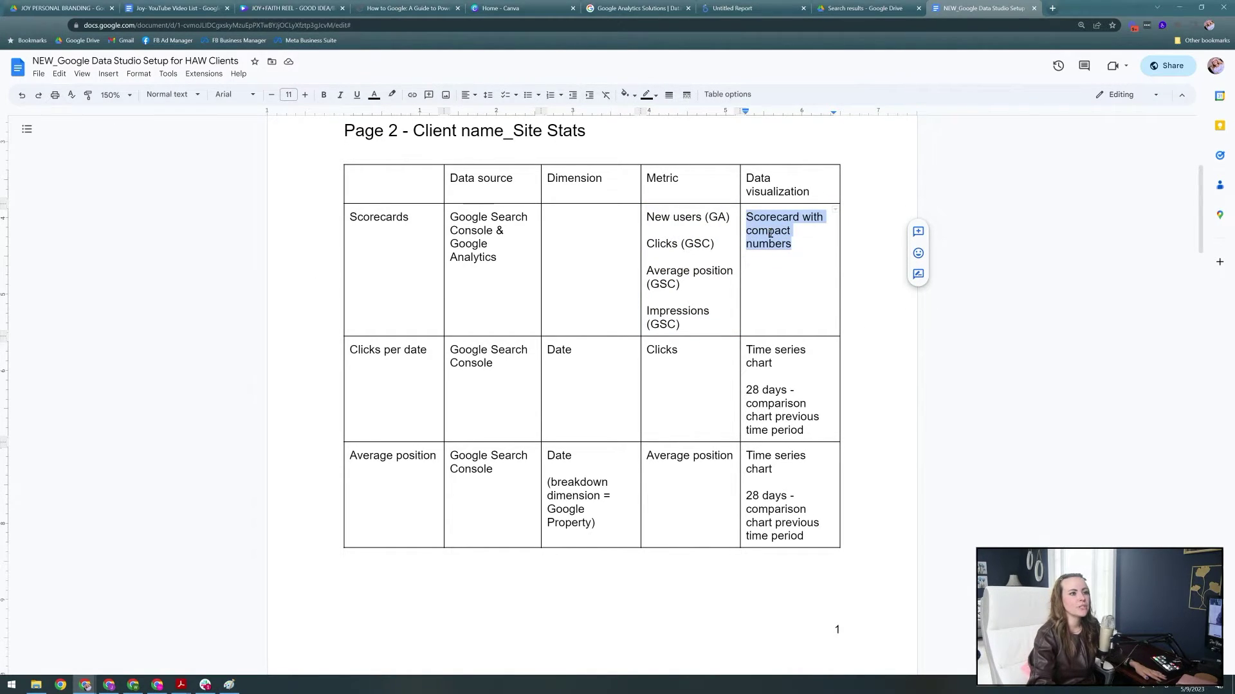
left_click(704, 222)
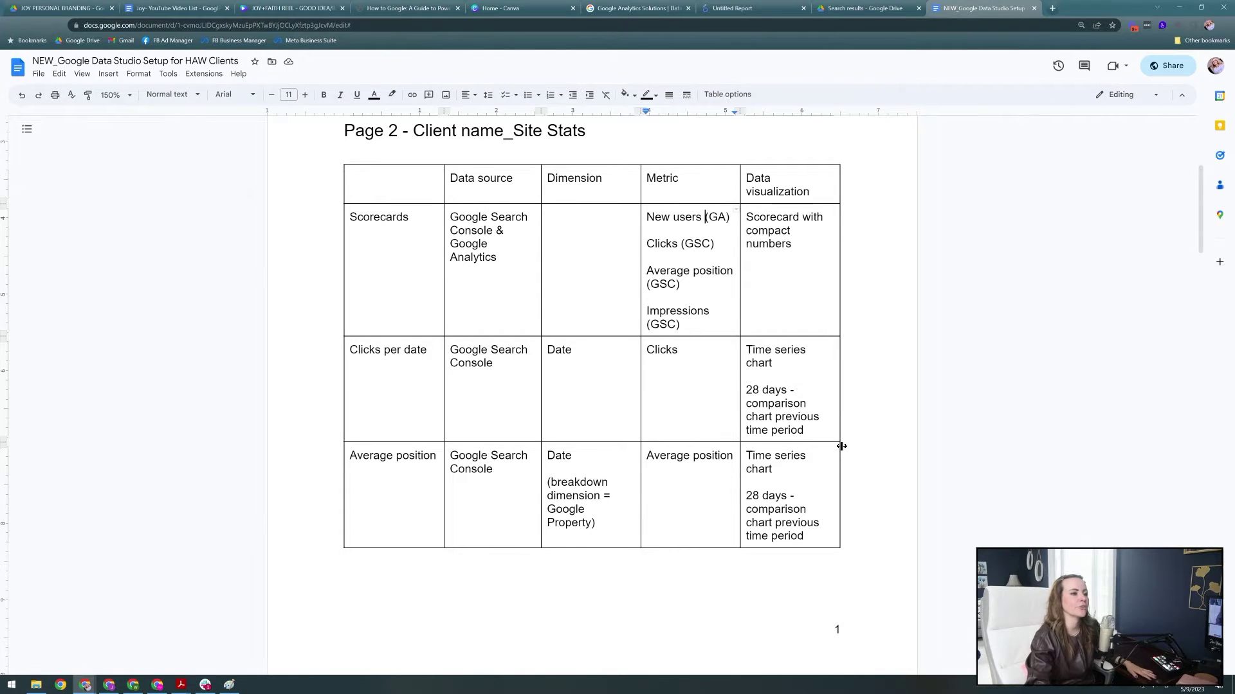
scroll(839, 450, "down", 2)
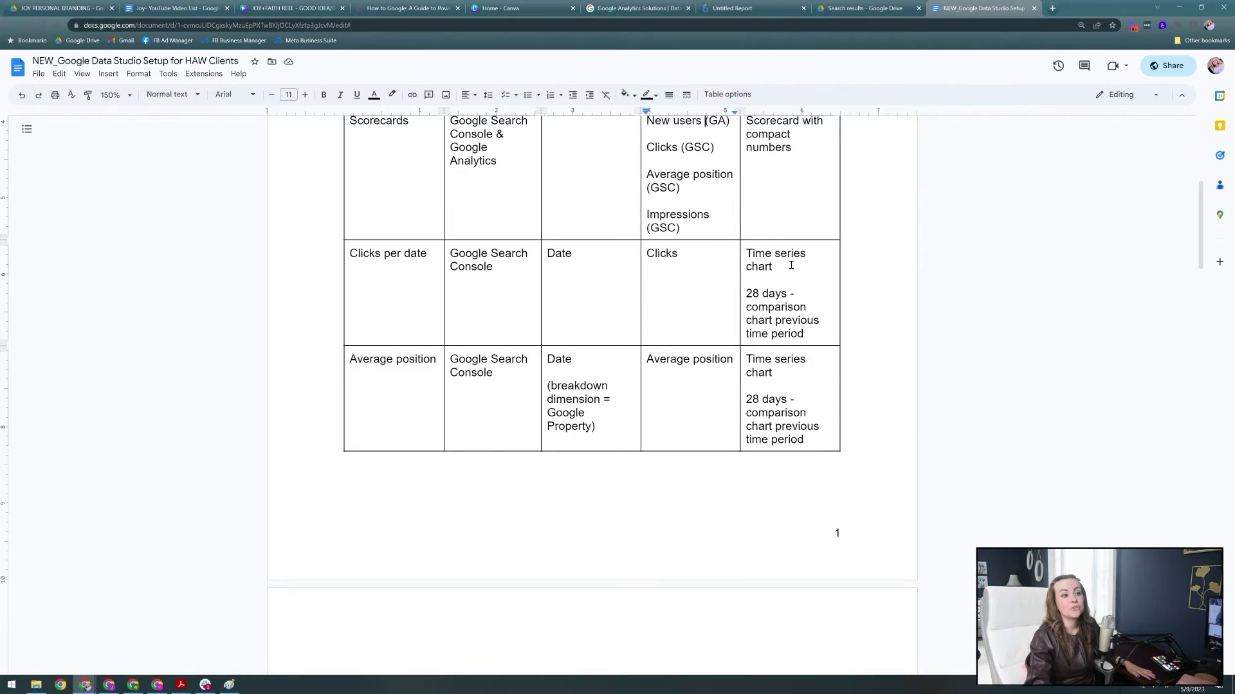
left_click_drag(820, 335, 746, 294)
left_click(787, 307)
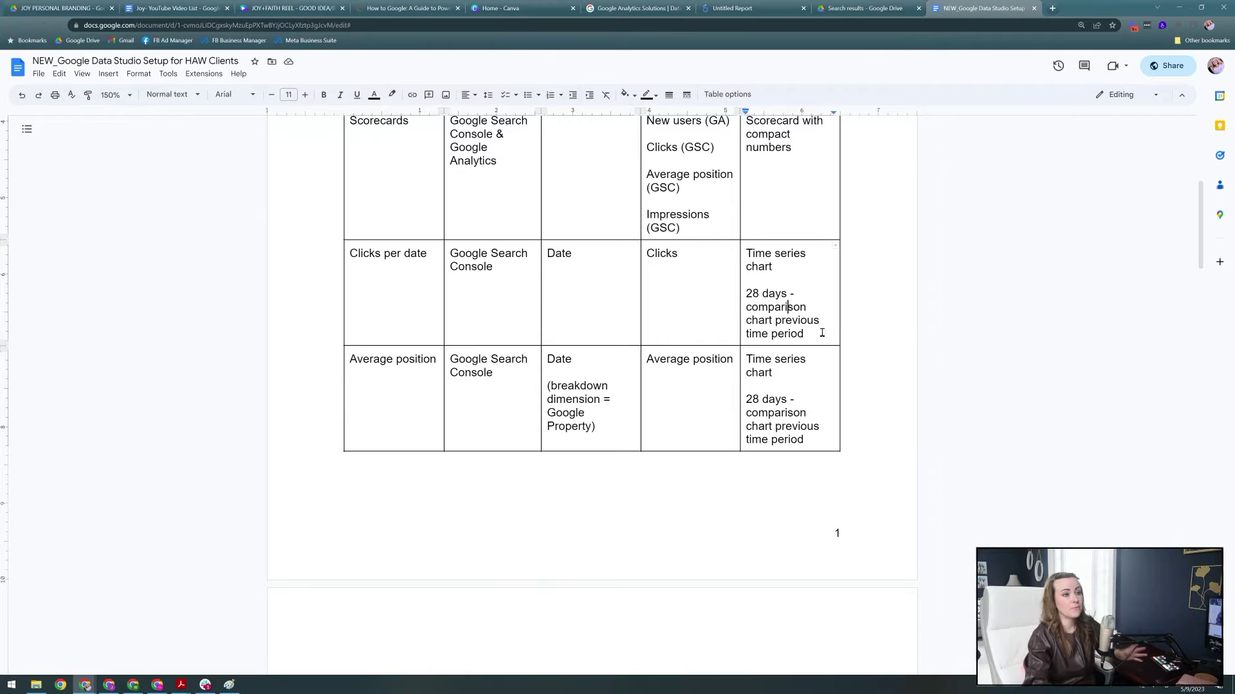
Review the planned report contents for Pages 3 to 6: Site Stats 2, SEO Keywords, Acquisition channels and Social media
scroll(852, 394, "down", 2)
scroll(839, 379, "down", 6)
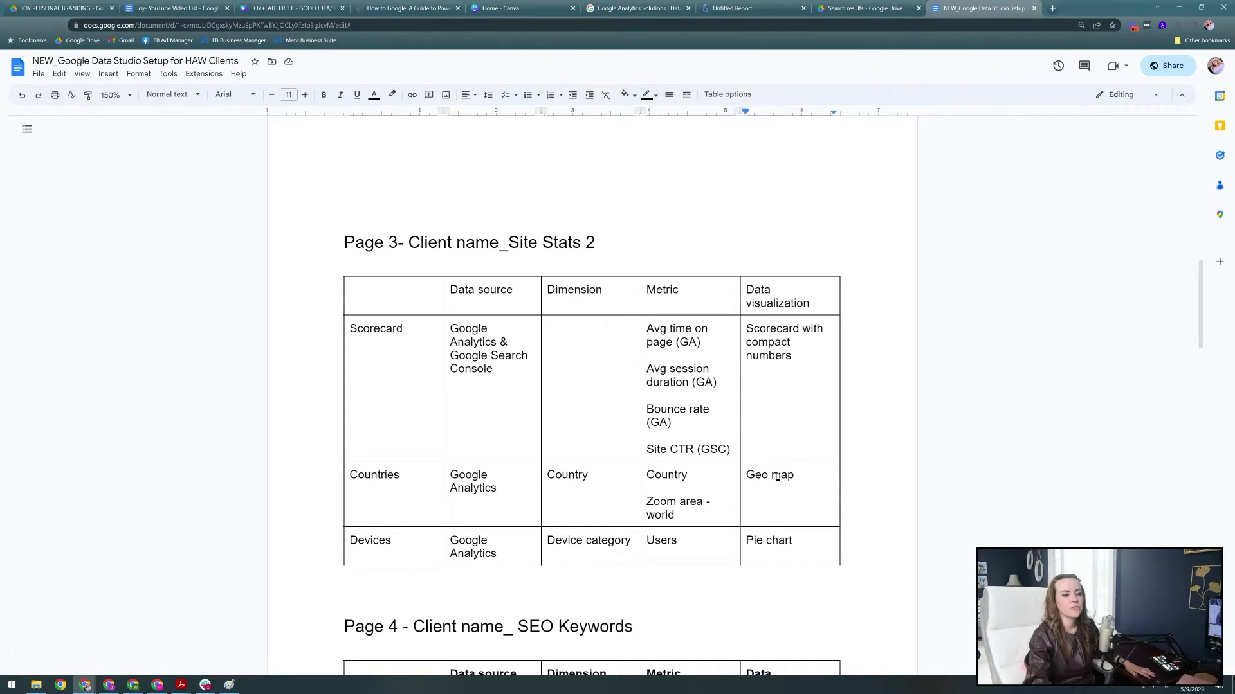
scroll(629, 544, "down", 1)
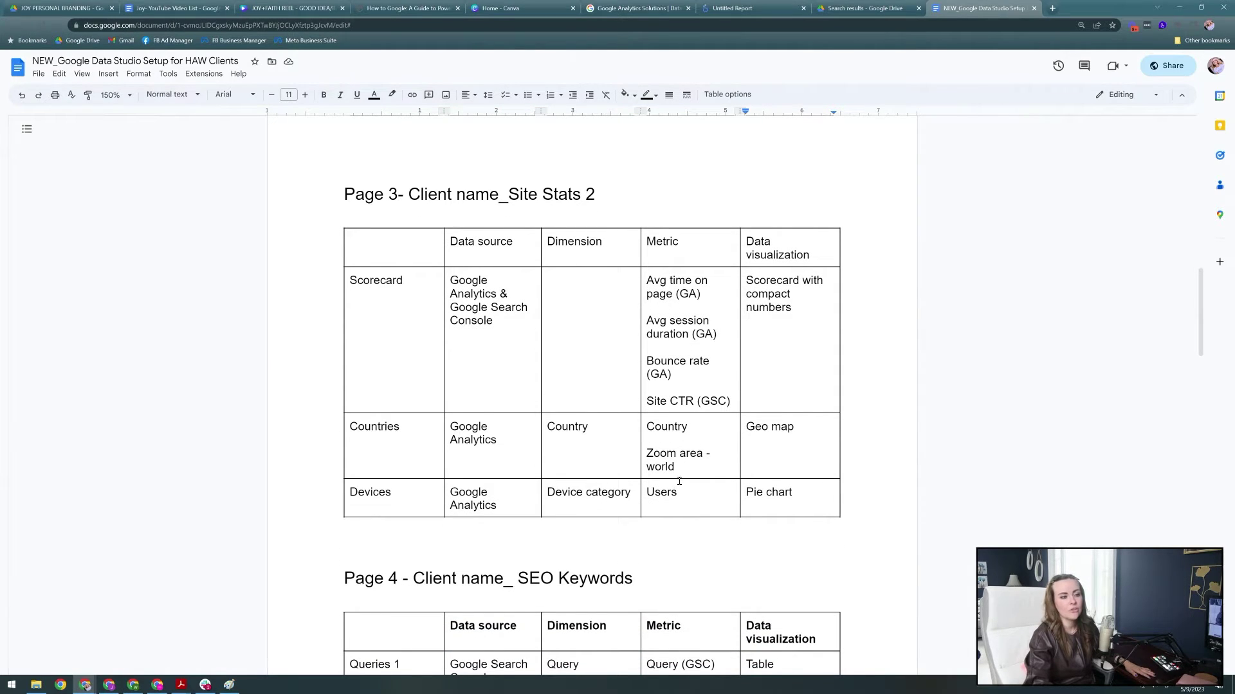
scroll(824, 427, "down", 7)
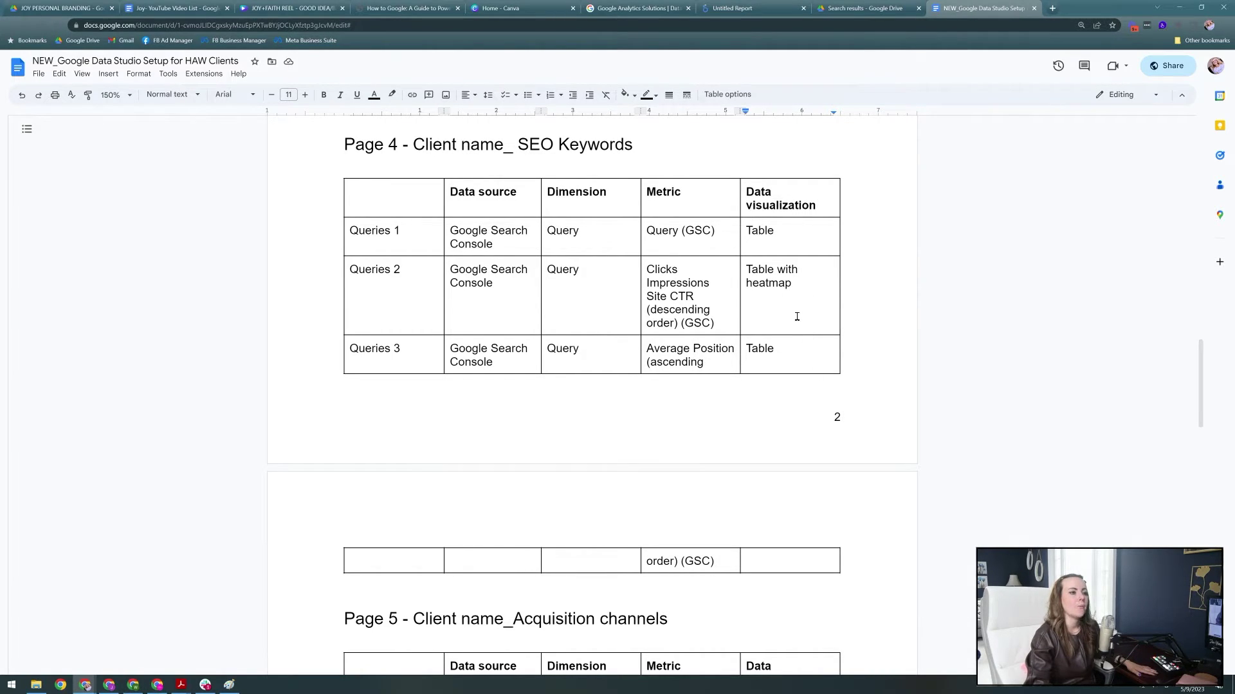
scroll(820, 305, "down", 6)
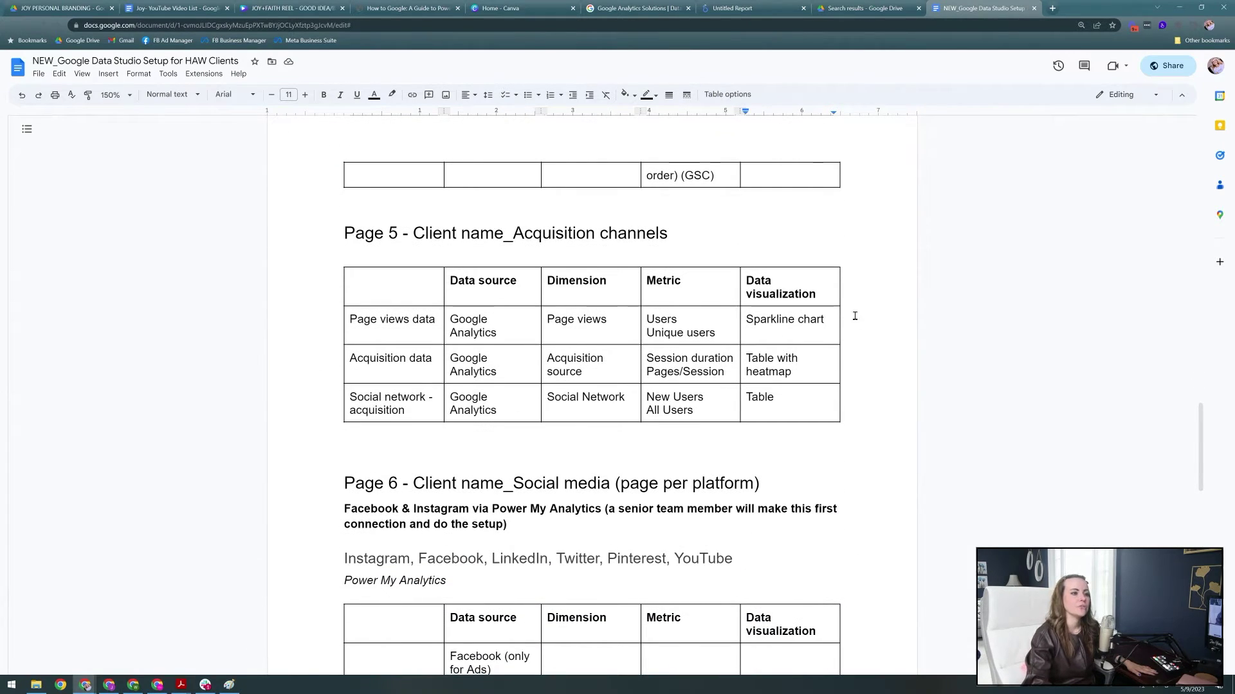
scroll(844, 429, "down", 4)
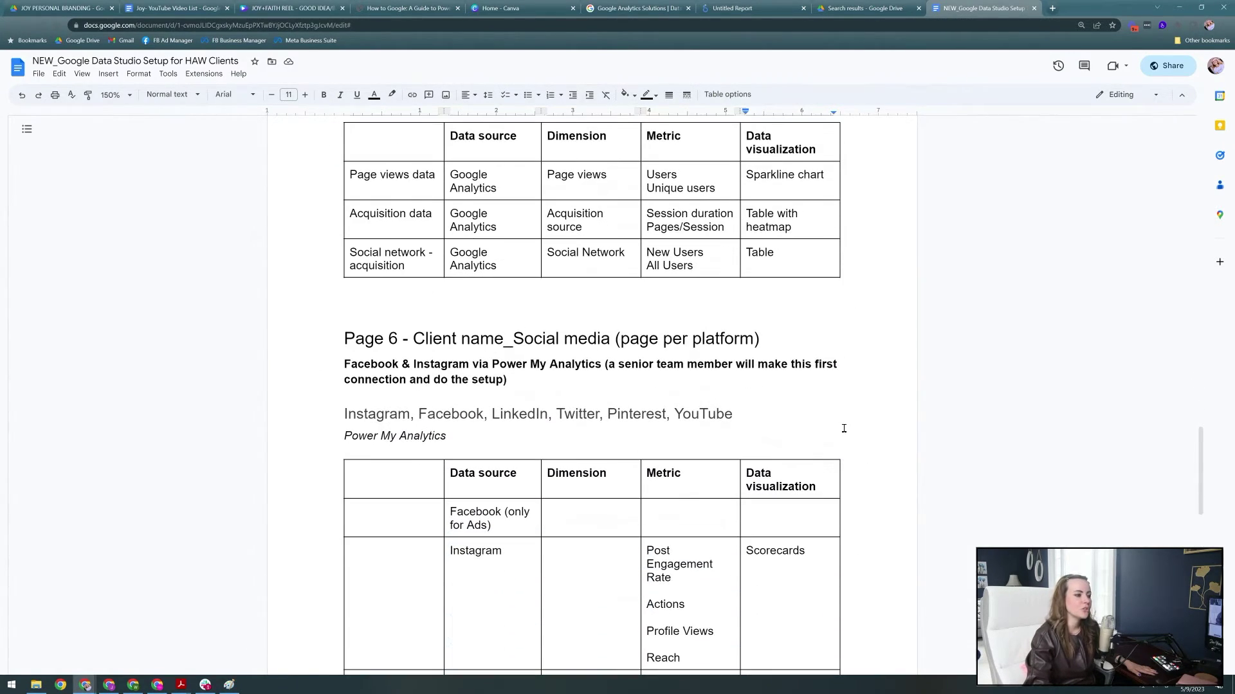
left_click_drag(446, 340, 344, 339)
left_click(499, 318)
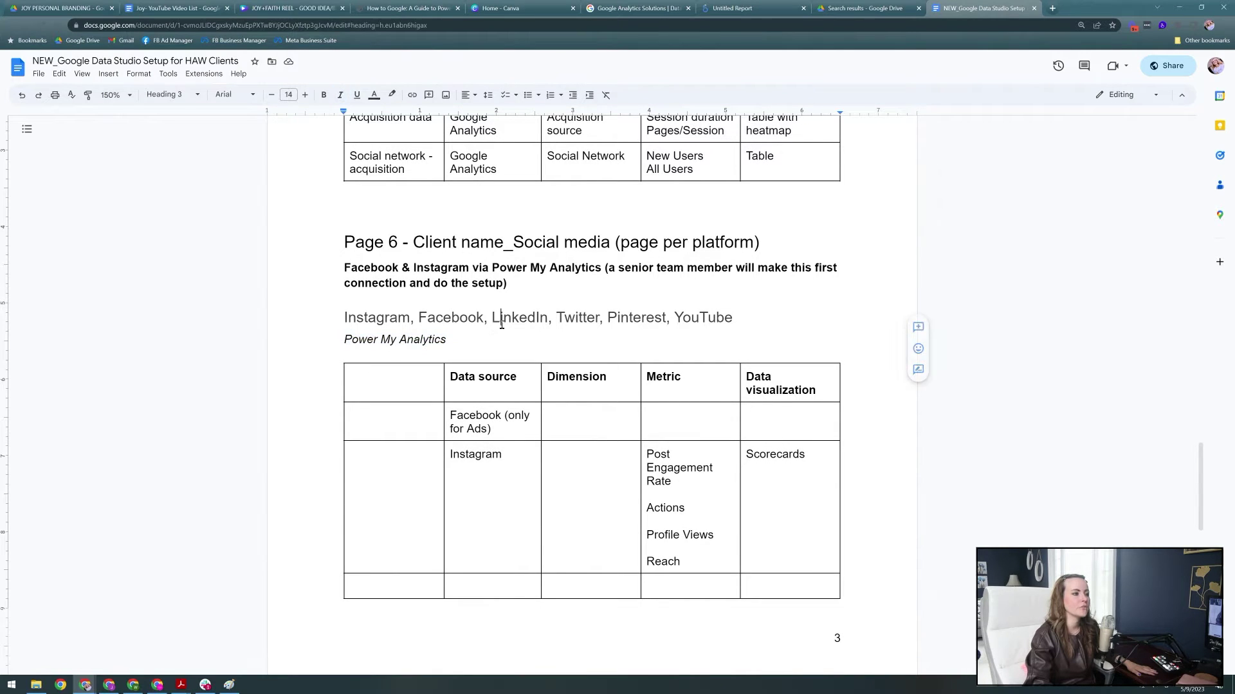
Review the setup document's social media, TikTok, YouTube and Mailchimp tables, and return to the document's beginning
scroll(875, 385, "down", 2)
scroll(881, 498, "up", 4)
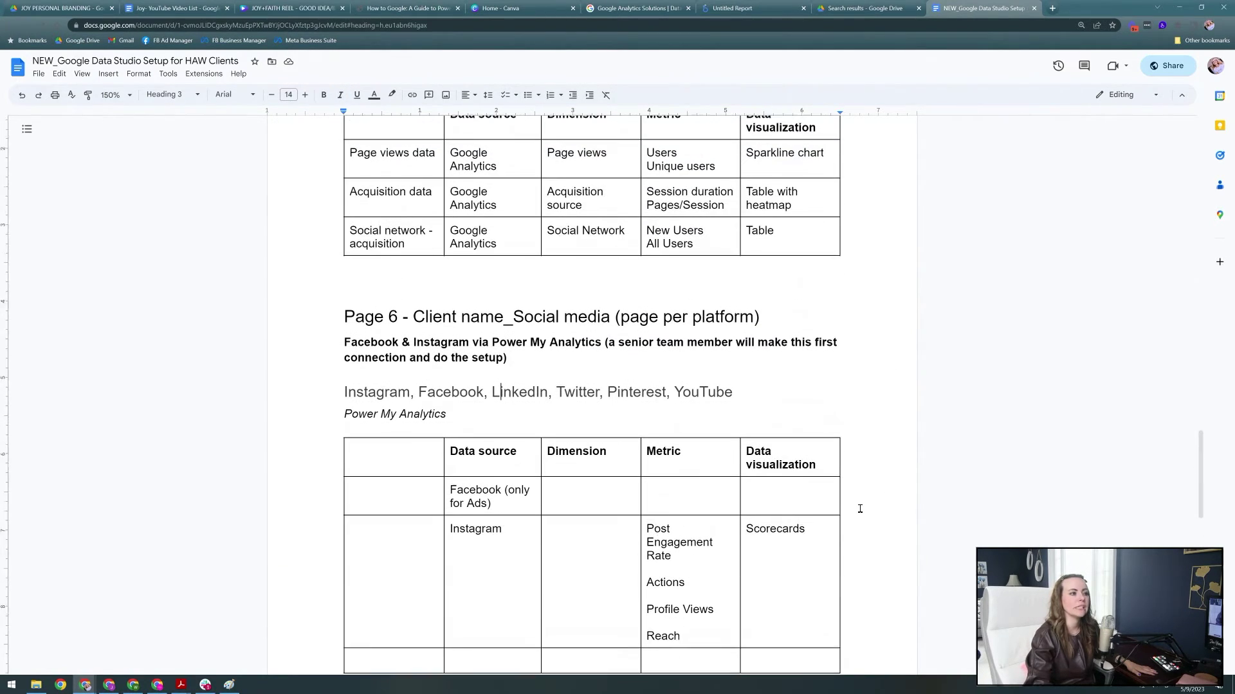
left_click_drag(293, 421, 785, 419)
left_click(785, 418)
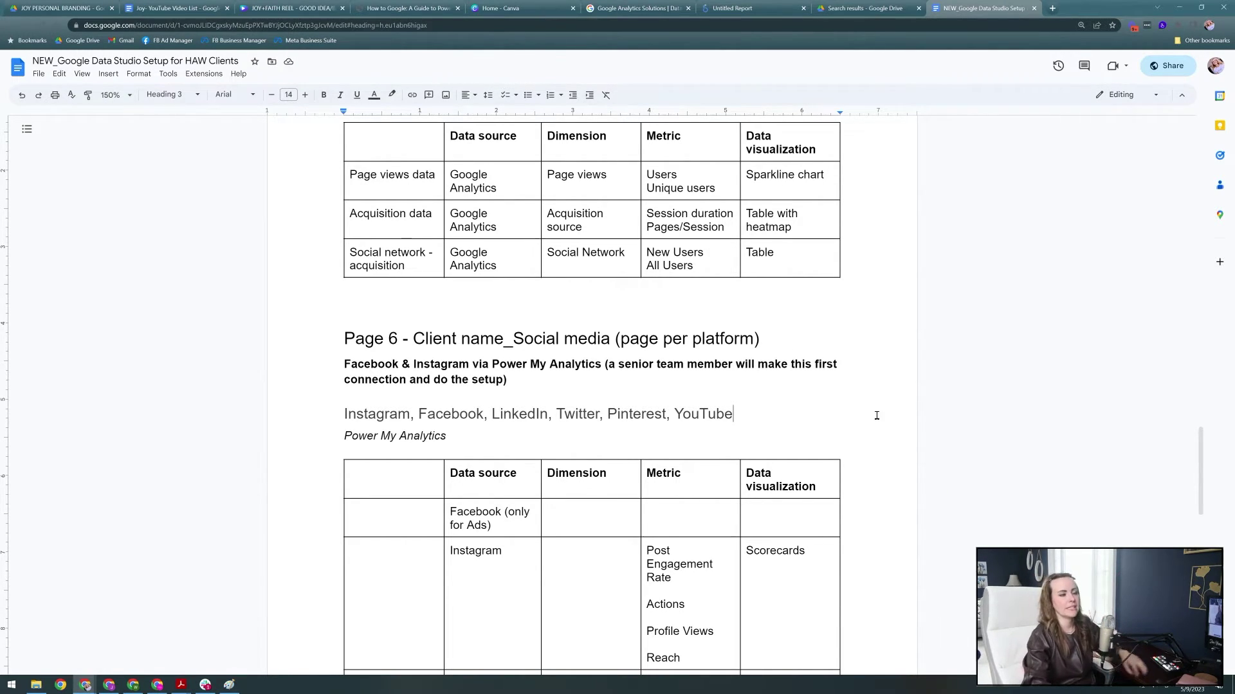
scroll(877, 416, "down", 7)
scroll(865, 464, "down", 4)
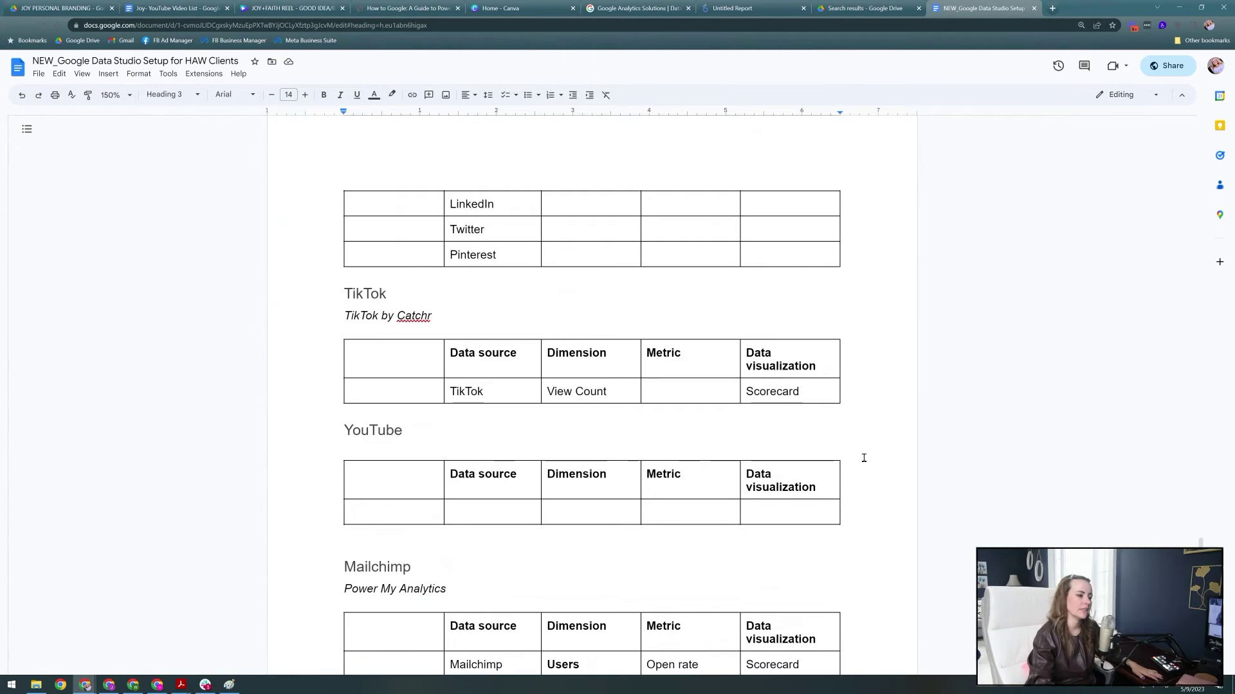
scroll(871, 465, "down", 3)
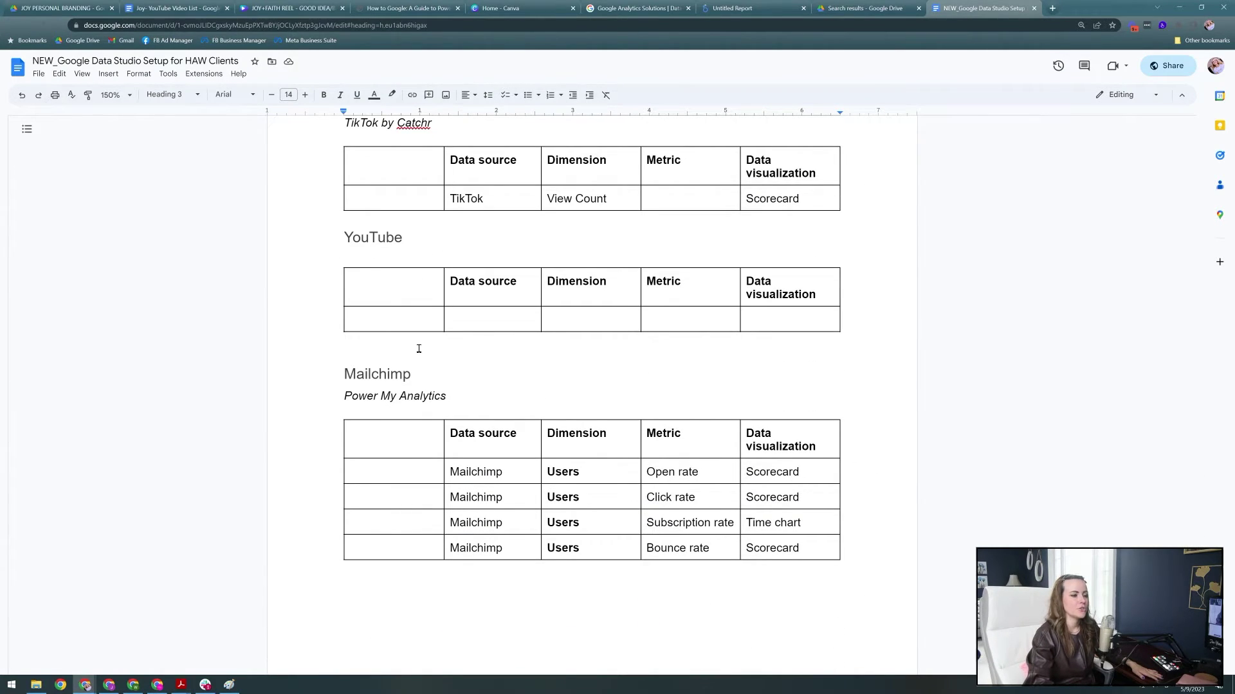
scroll(836, 418, "up", 20)
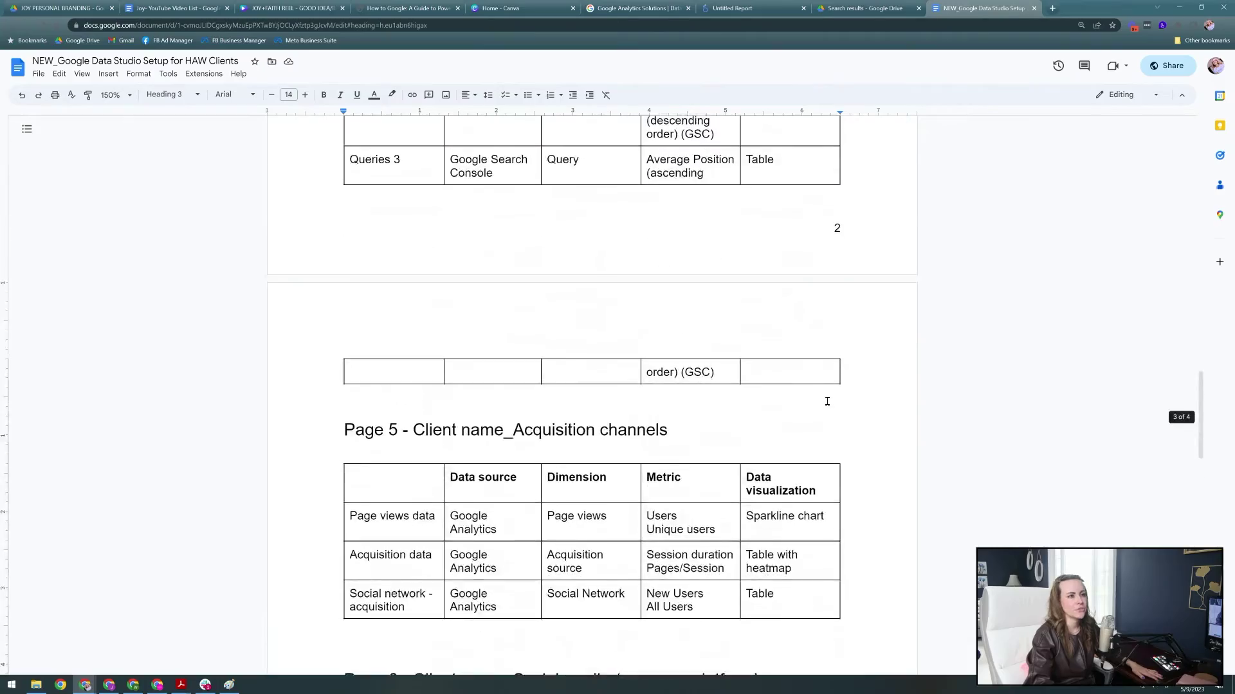
scroll(849, 416, "up", 10)
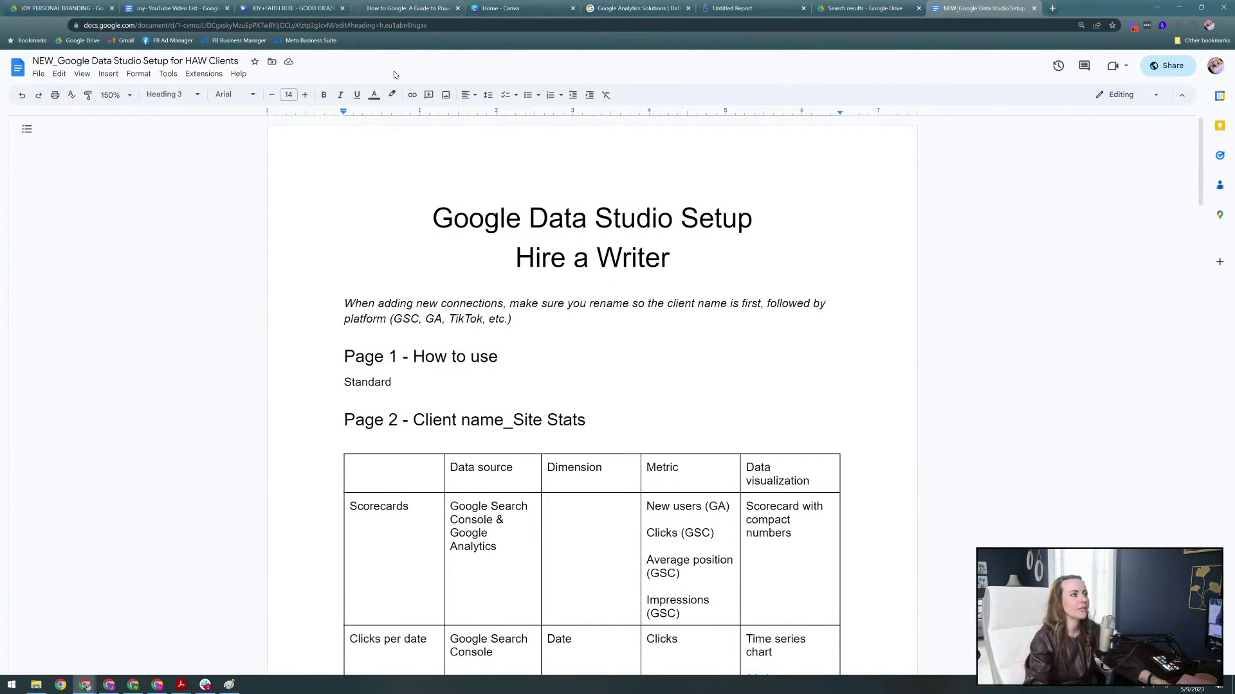
Switch to Looker Studio, open the existing Frazier Homes Data report and put its Site Stats 1 page in edit mode
left_click(764, 13)
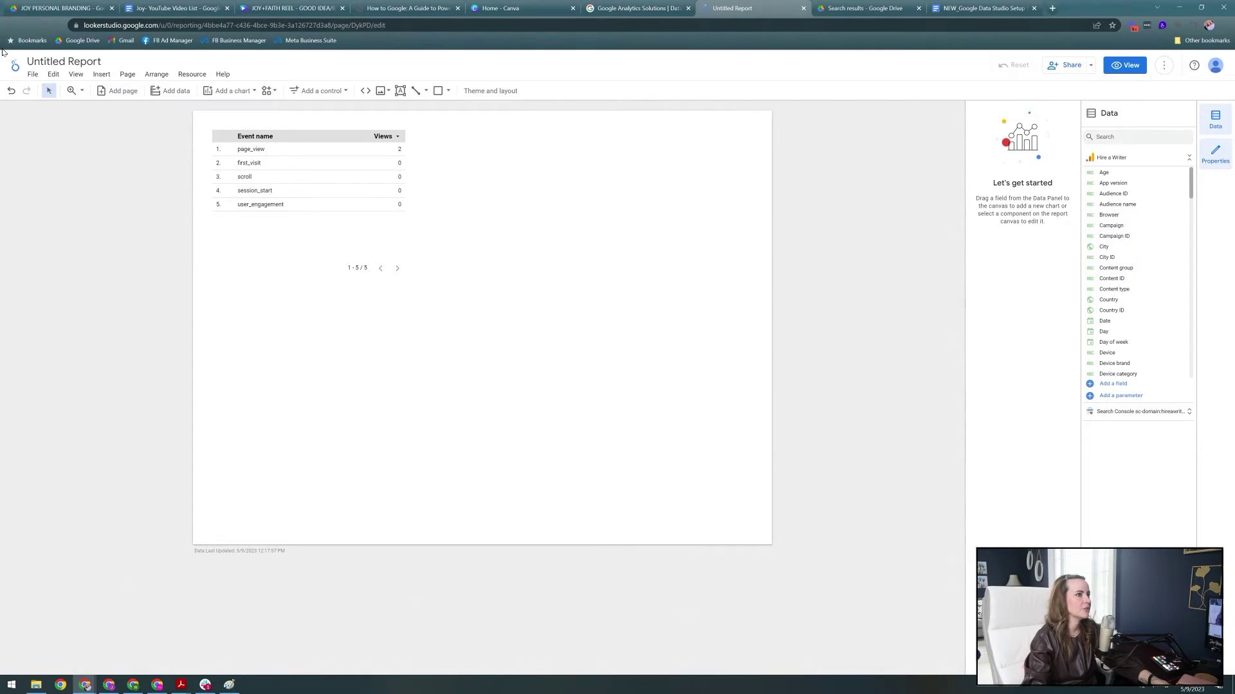
left_click(7, 27)
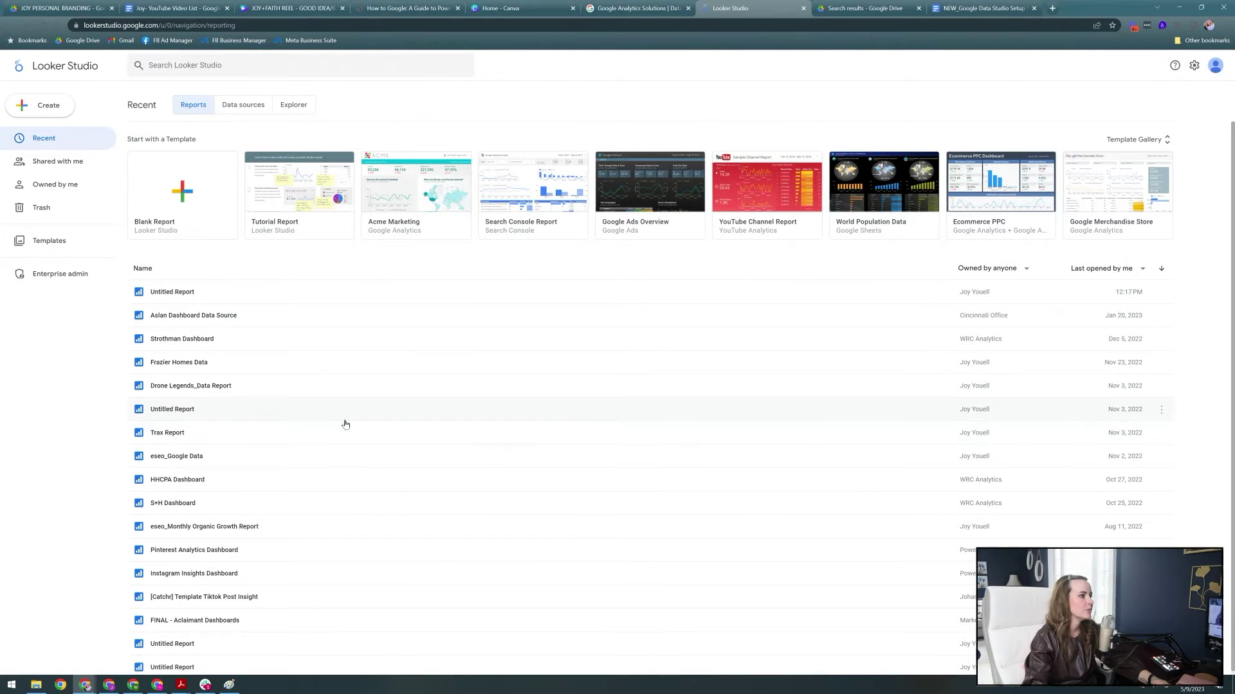
left_click(255, 366)
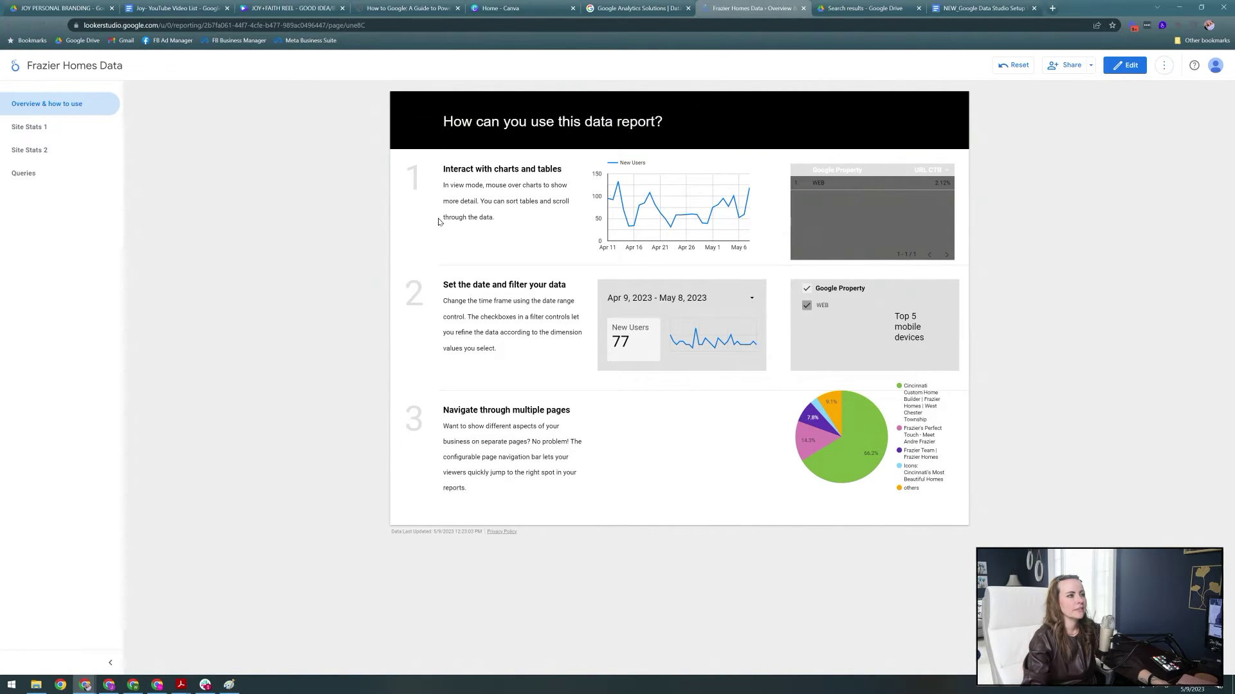
left_click(60, 129)
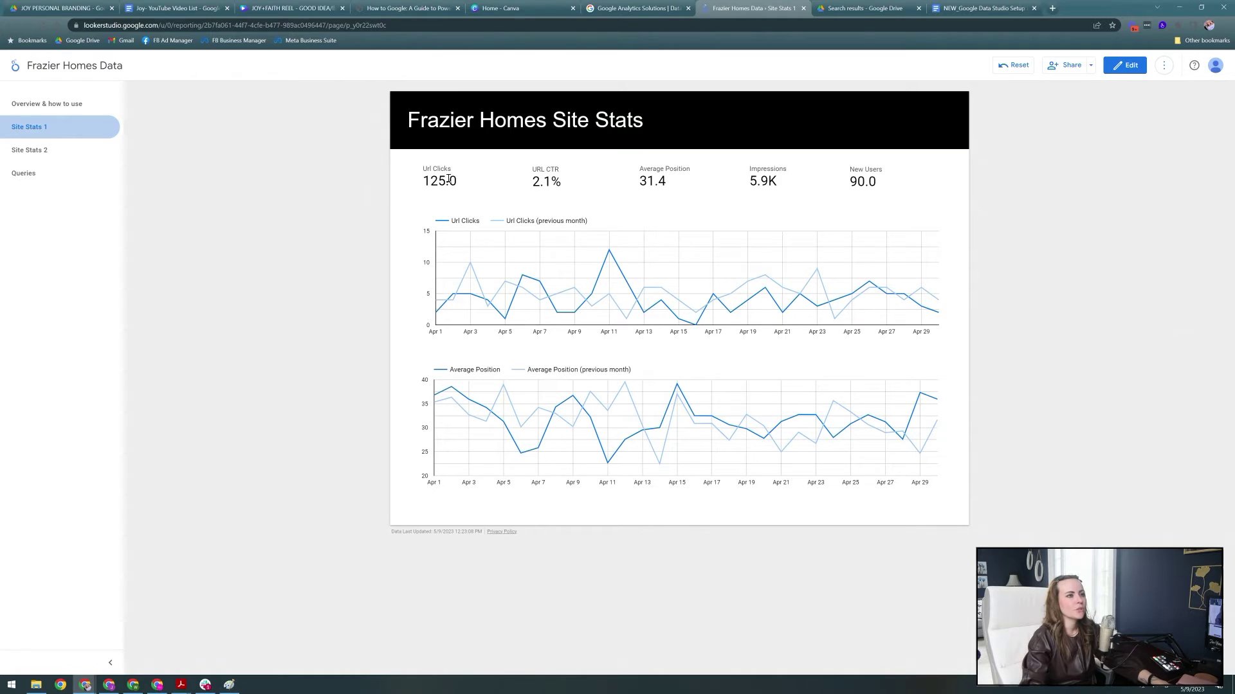
left_click(1142, 62)
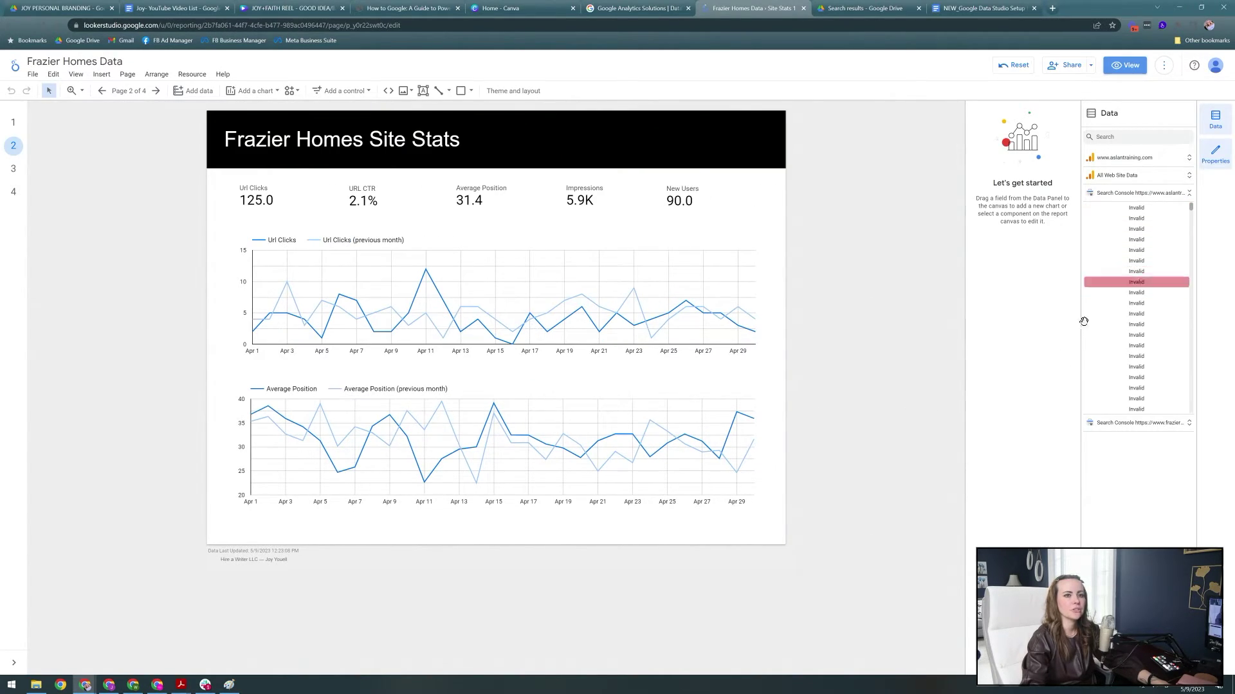
Examine the Average Position scorecard's data source, metric and style settings, and the scorecard types available among the charts
left_click(485, 196)
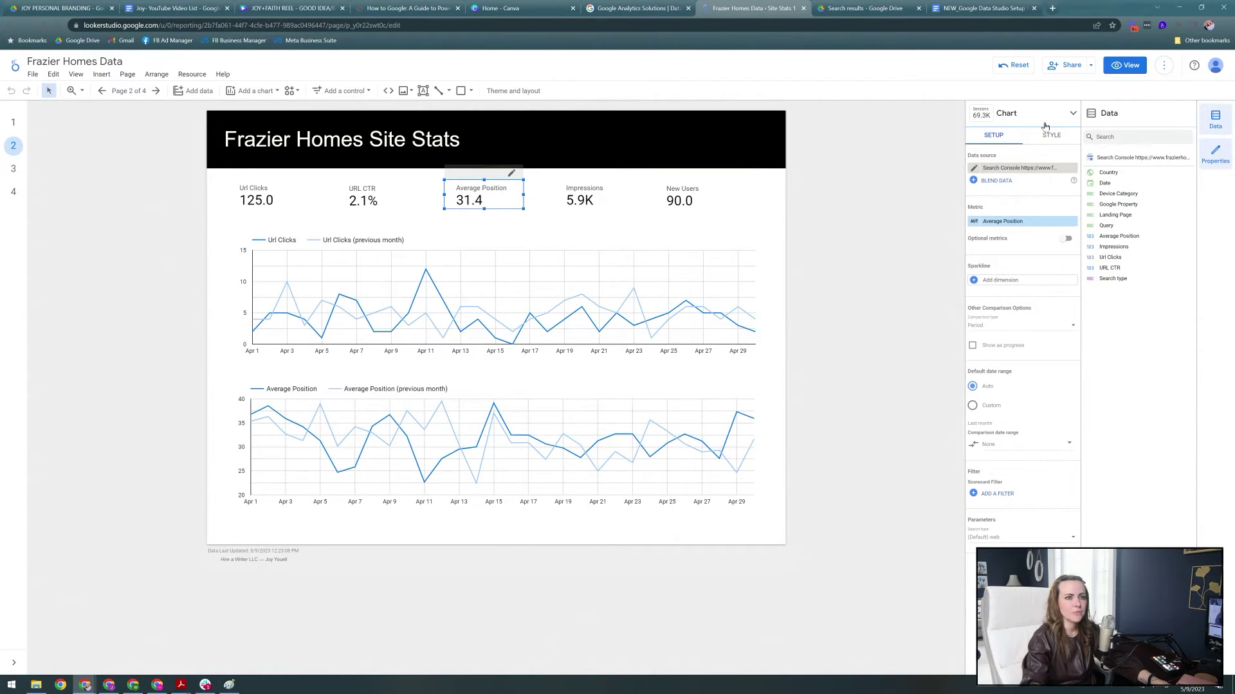
left_click(263, 91)
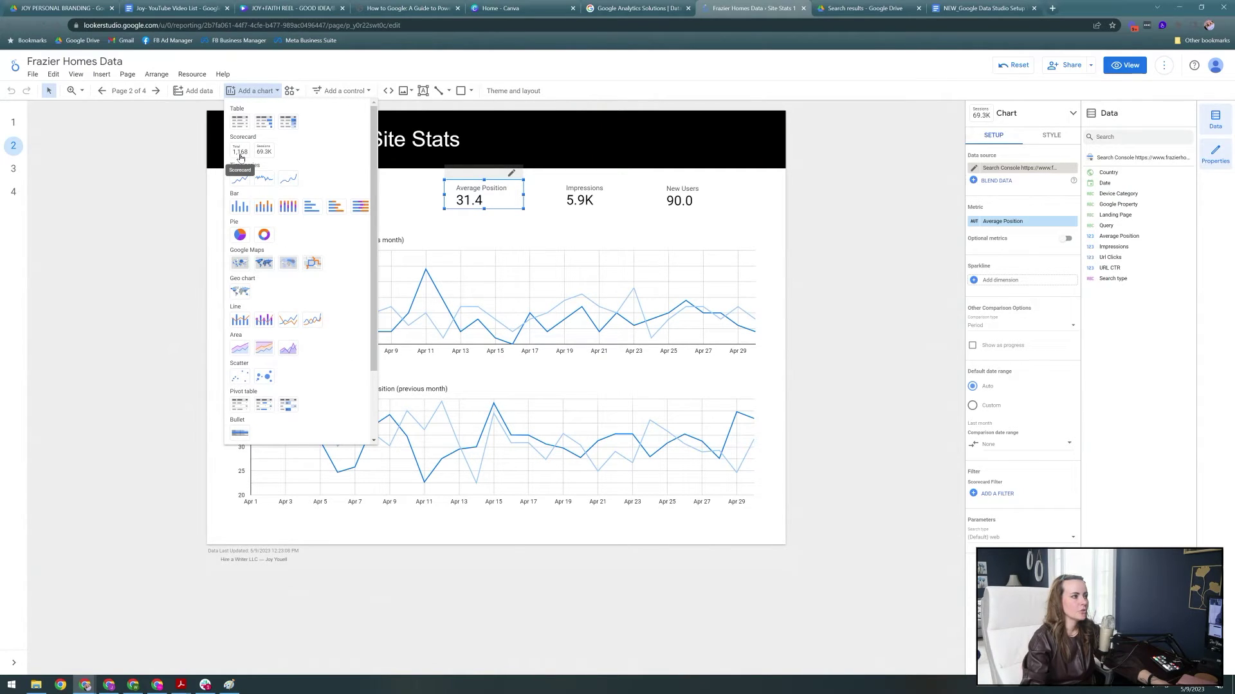
left_click(481, 204)
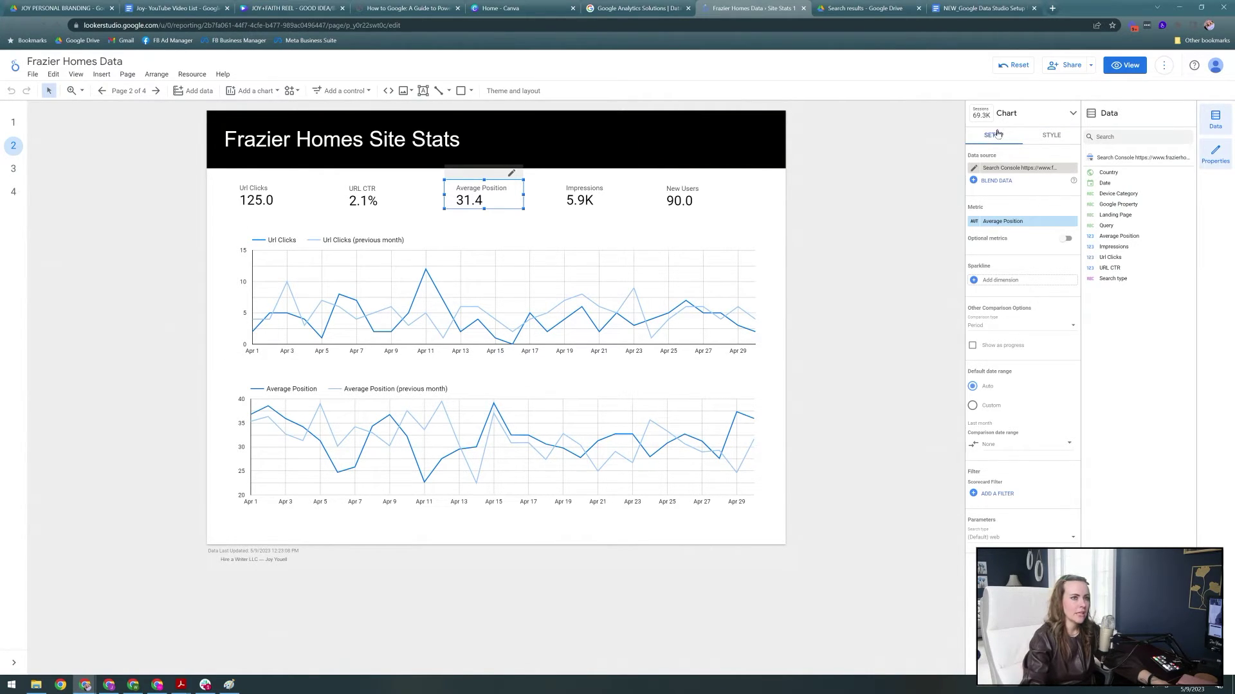
left_click(1048, 137)
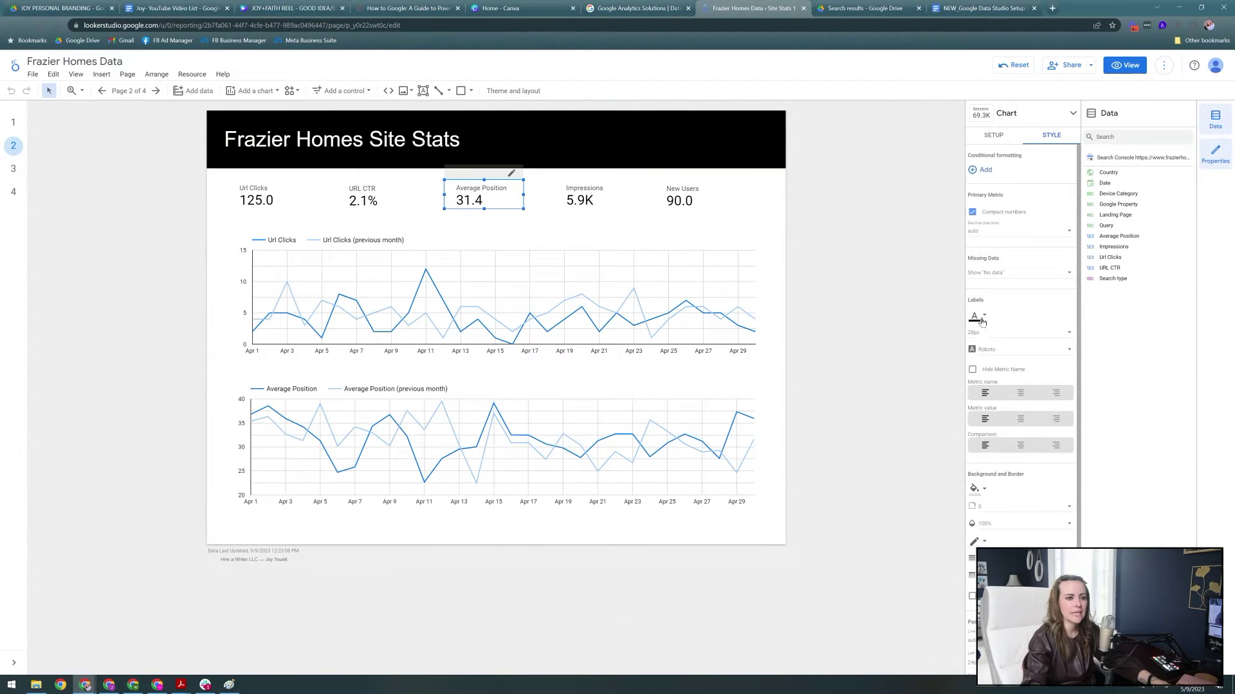
scroll(1050, 405, "down", 2)
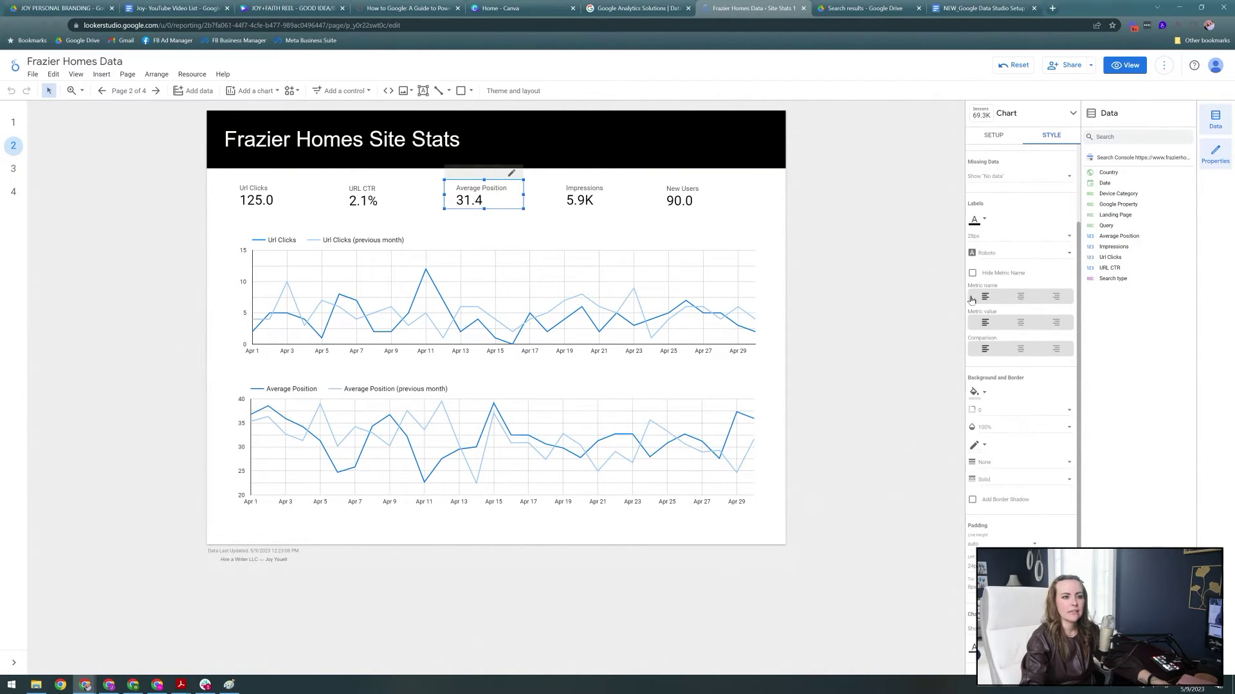
scroll(1058, 437, "up", 2)
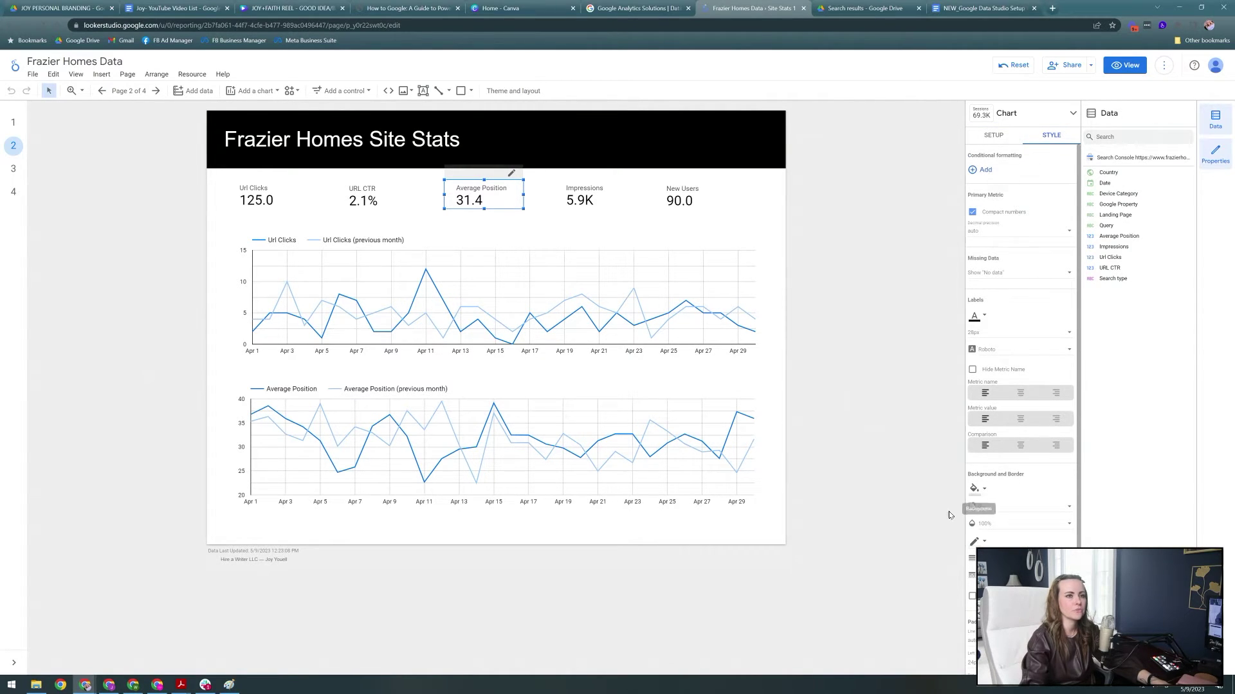
left_click(1007, 135)
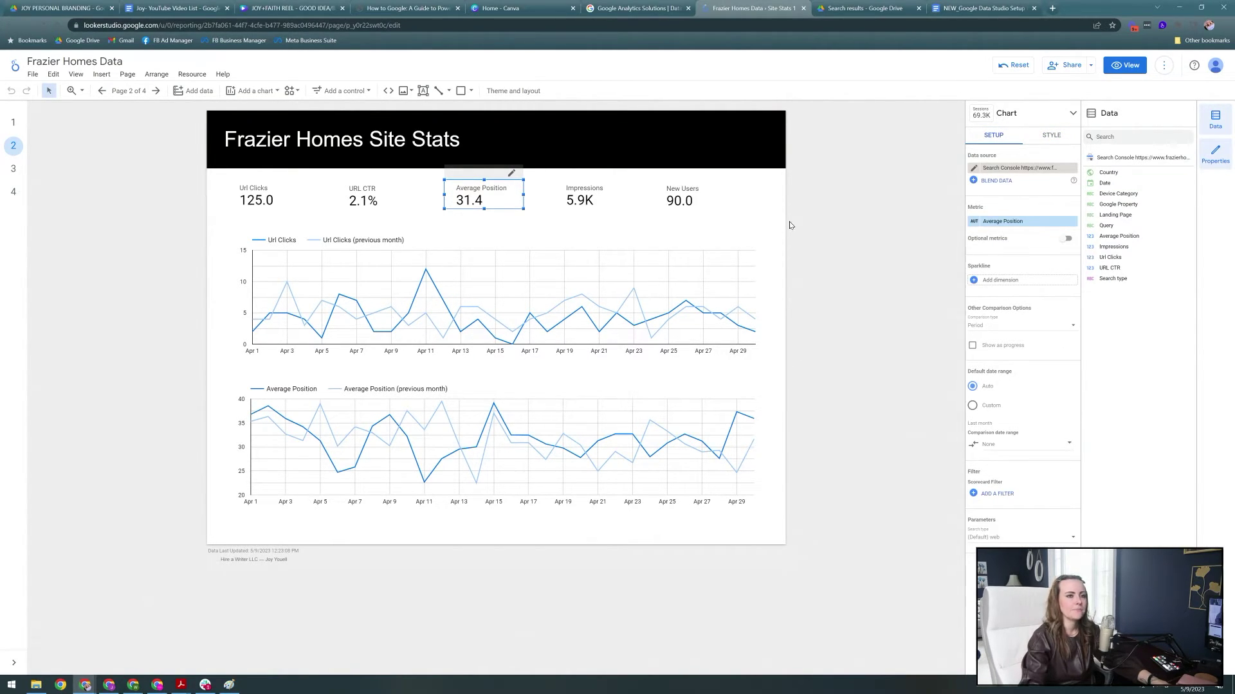
Check the setup of the URL CTR and Url Clicks scorecards on the Site Stats 1 page
left_click(360, 194)
left_click(265, 194)
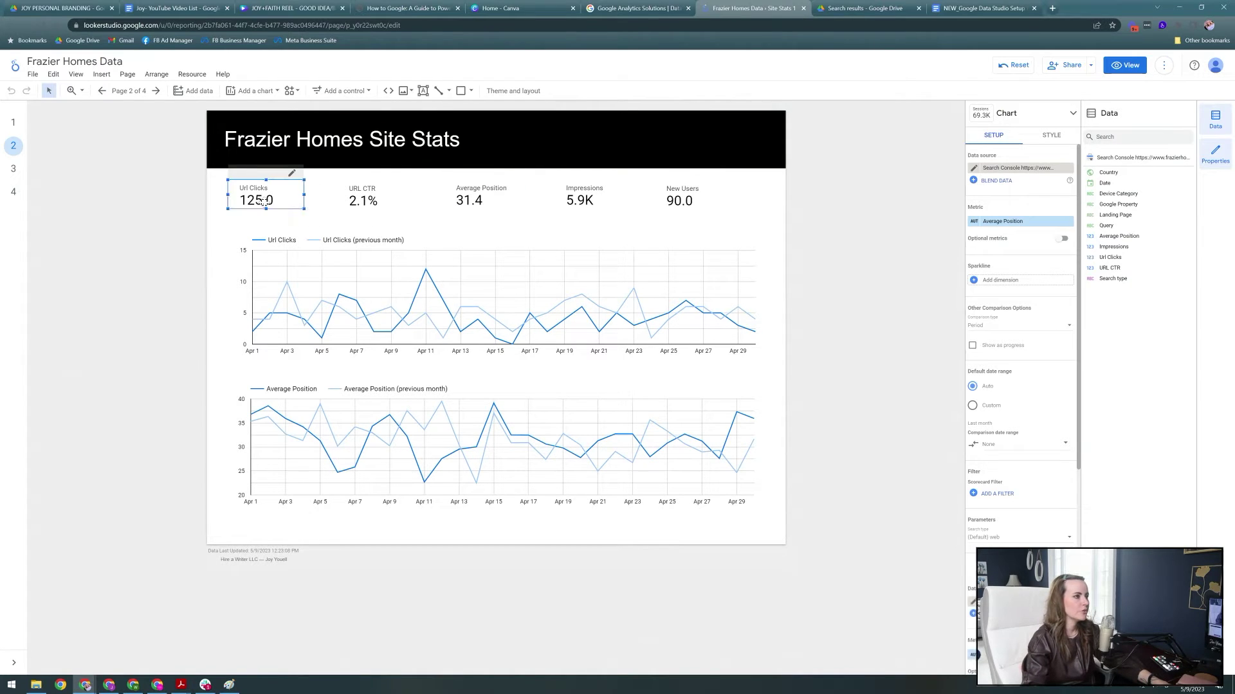
left_click(219, 266)
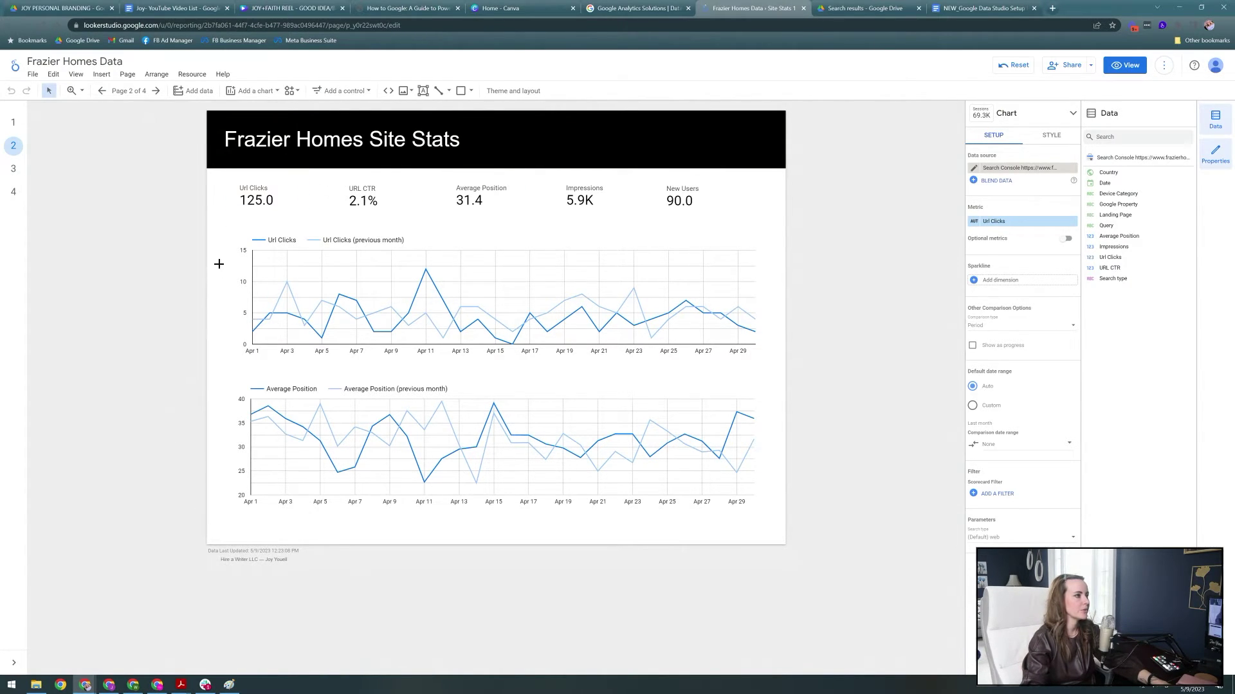
Inspect the Url Clicks time series chart's dimension, metric, date range and selectable data sources, plus the available time series chart types
left_click(701, 279)
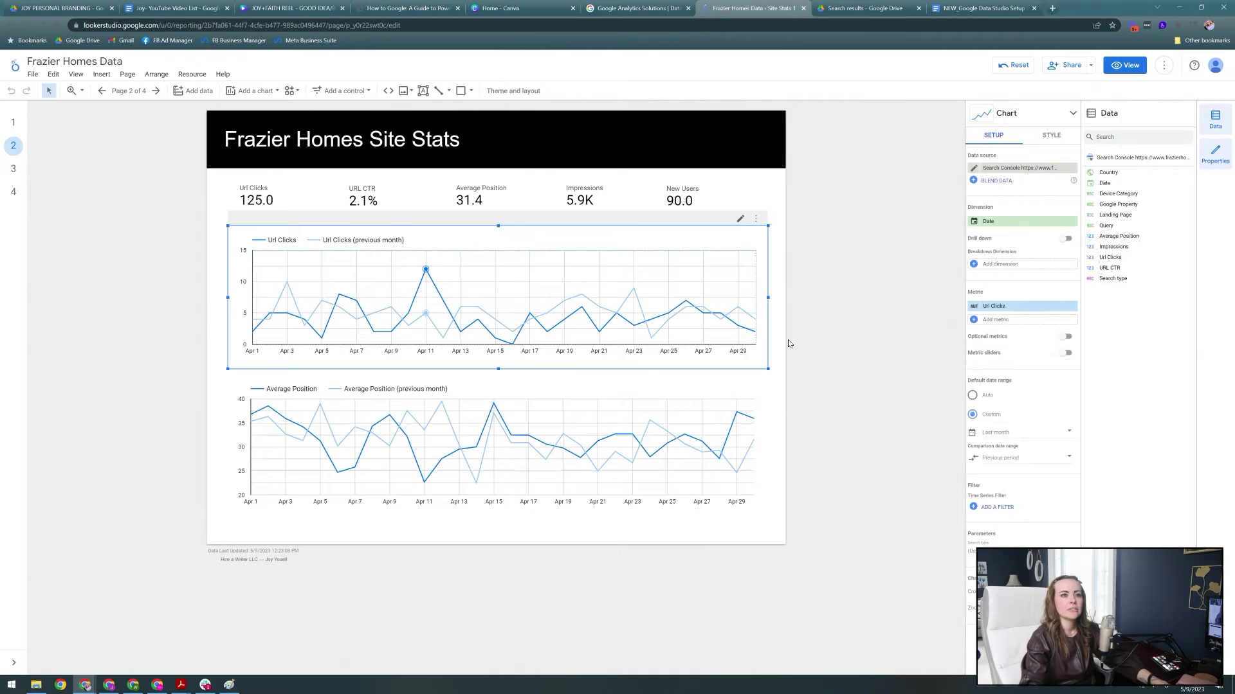
left_click(239, 92)
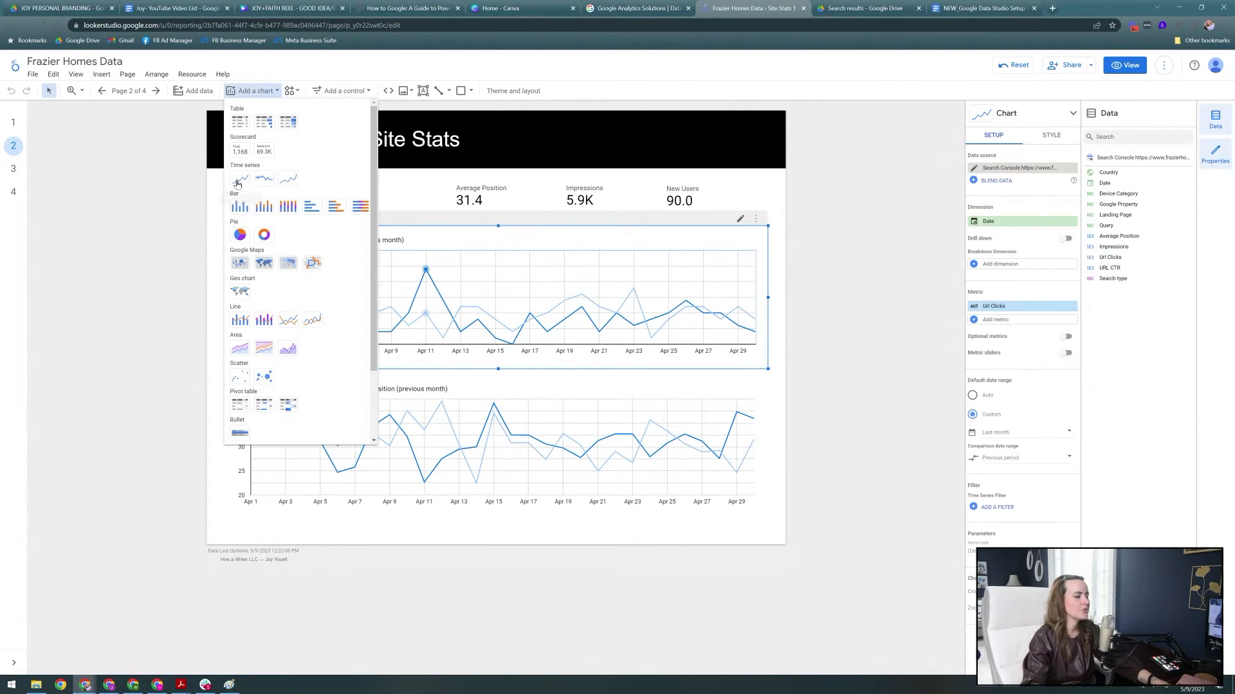
left_click(772, 380)
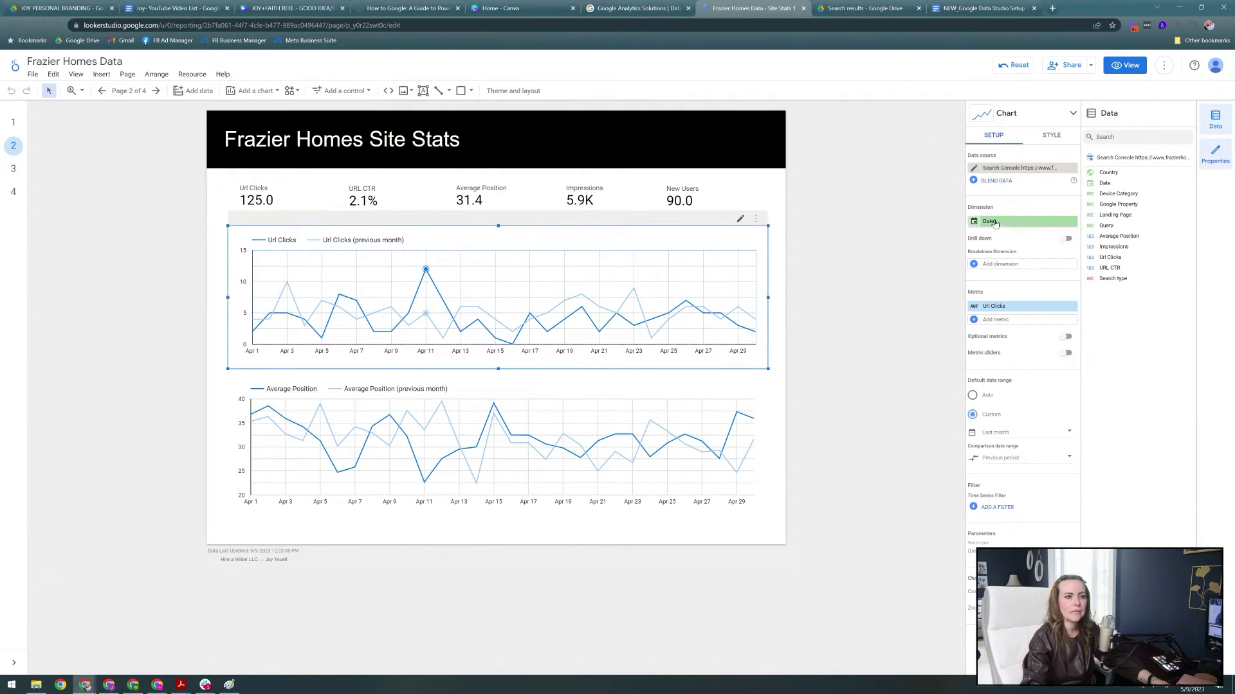
left_click(1013, 169)
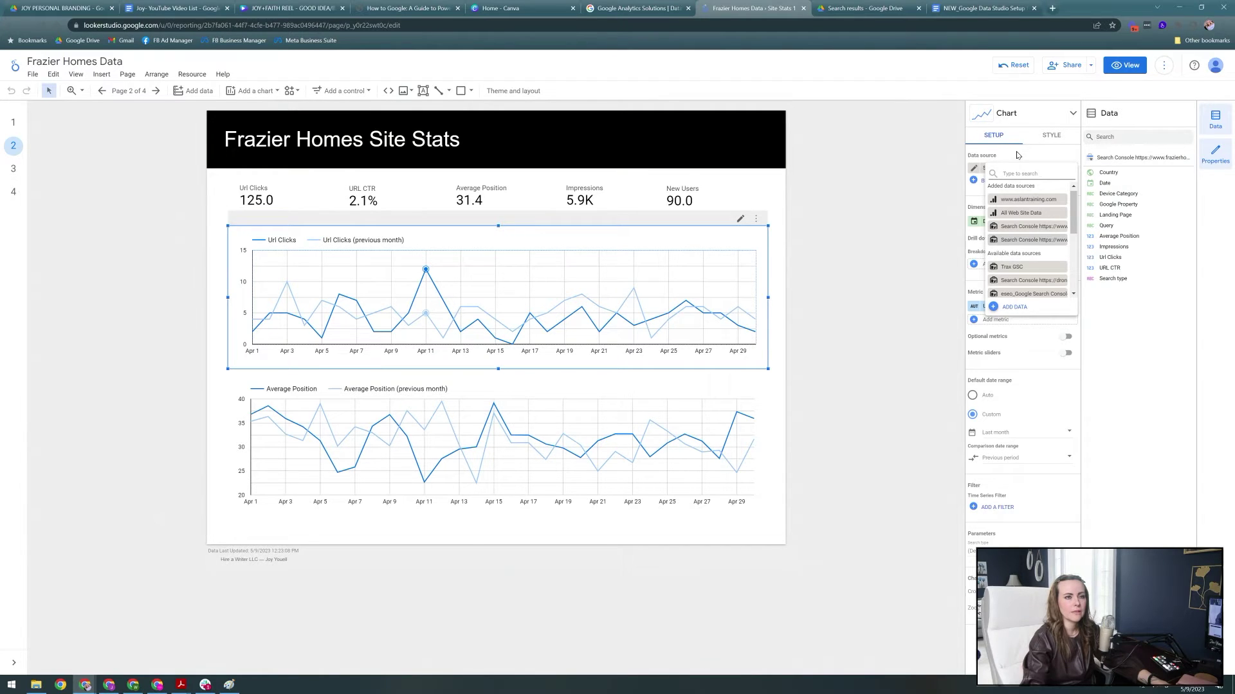
left_click(1017, 154)
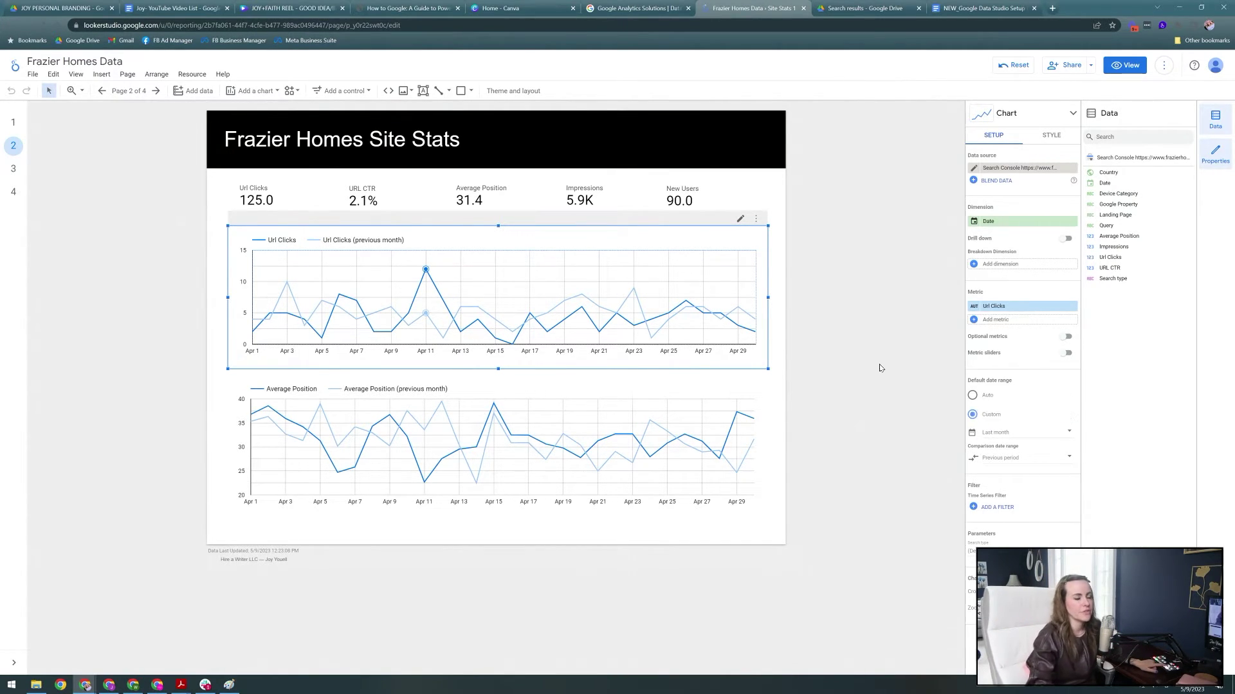
Open the Site Stats 2 page and inspect its Session Duration, Users, URL CTR and Landing Page scorecards
left_click(13, 168)
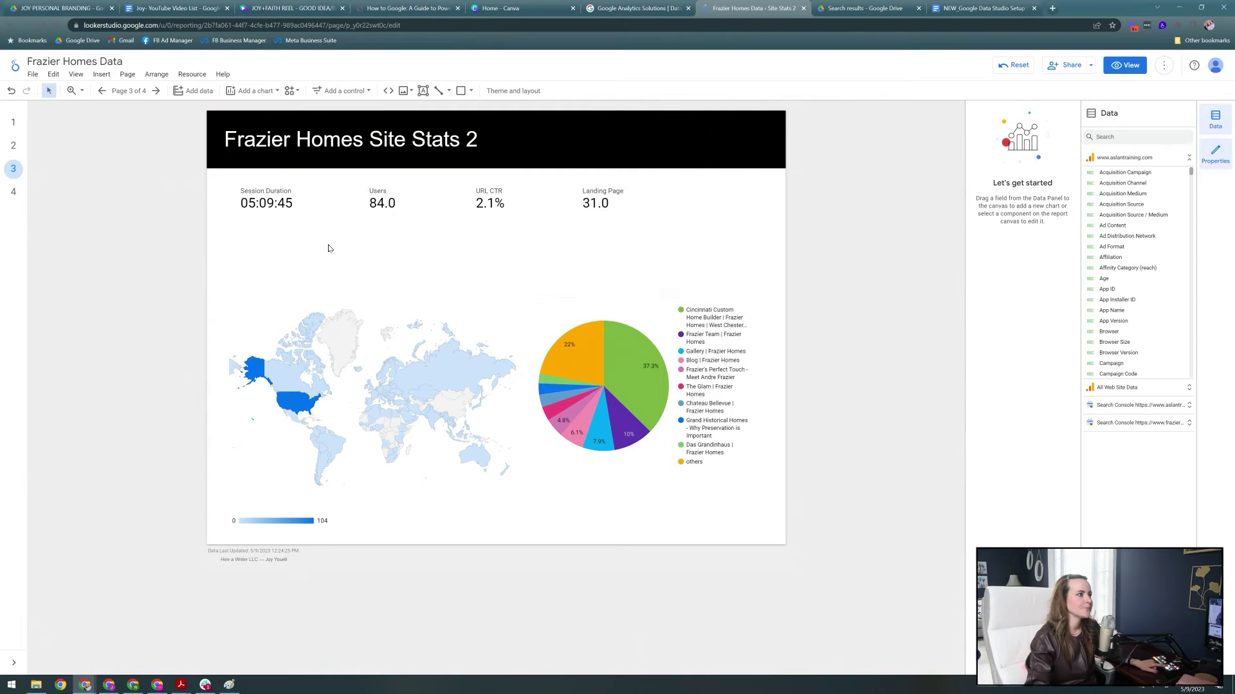
left_click(289, 195)
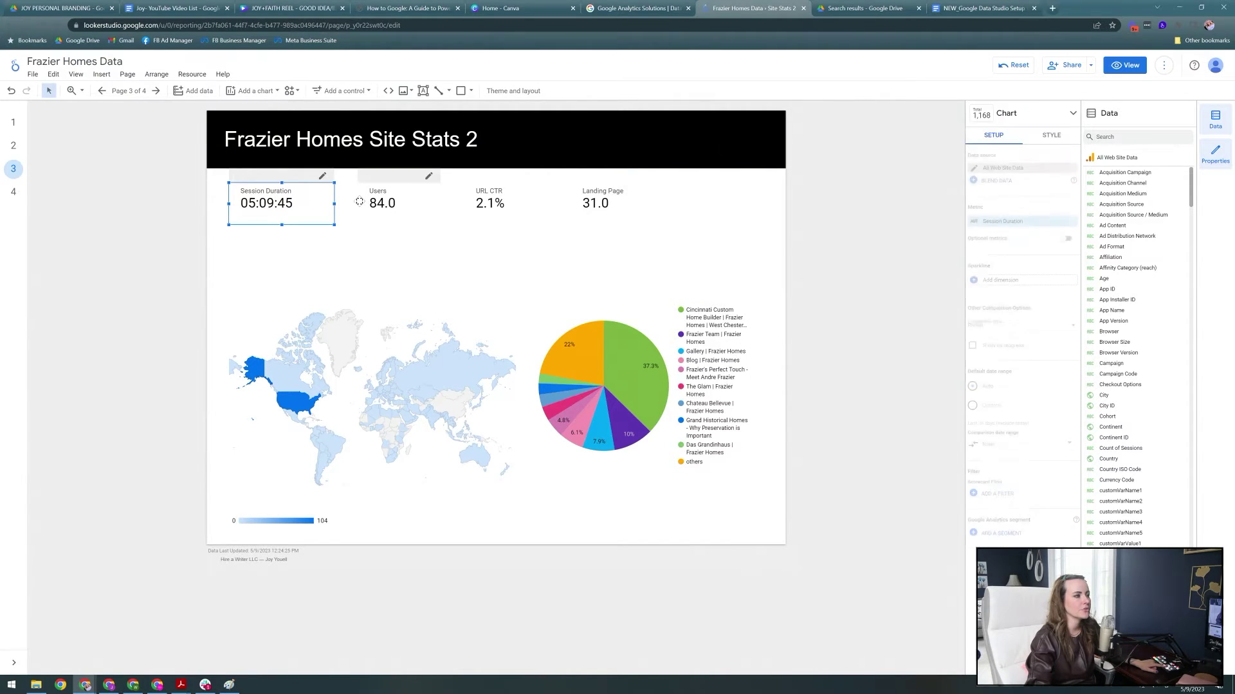
left_click(385, 198)
left_click(492, 197)
left_click(601, 197)
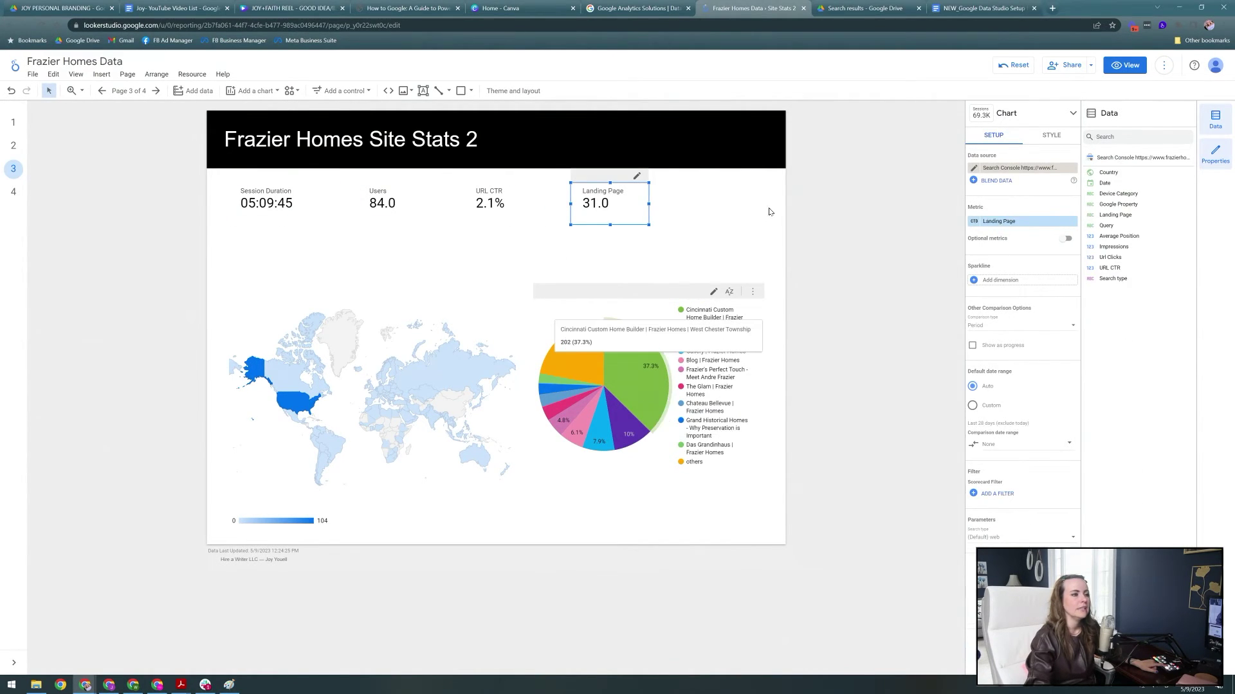
left_click(824, 332)
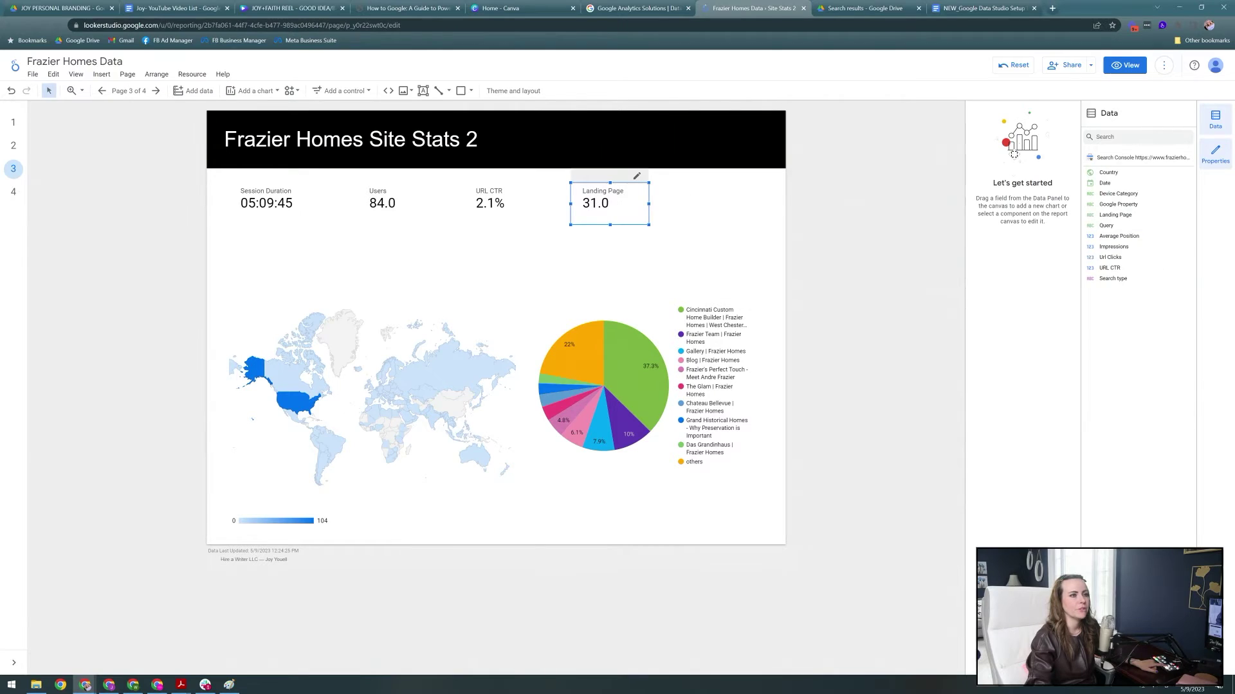
Highlight the Page 2 scorecards' data source, Google Search Console & Google Analytics, in the setup document and return to the Frazier Homes Data report
left_click(981, 8)
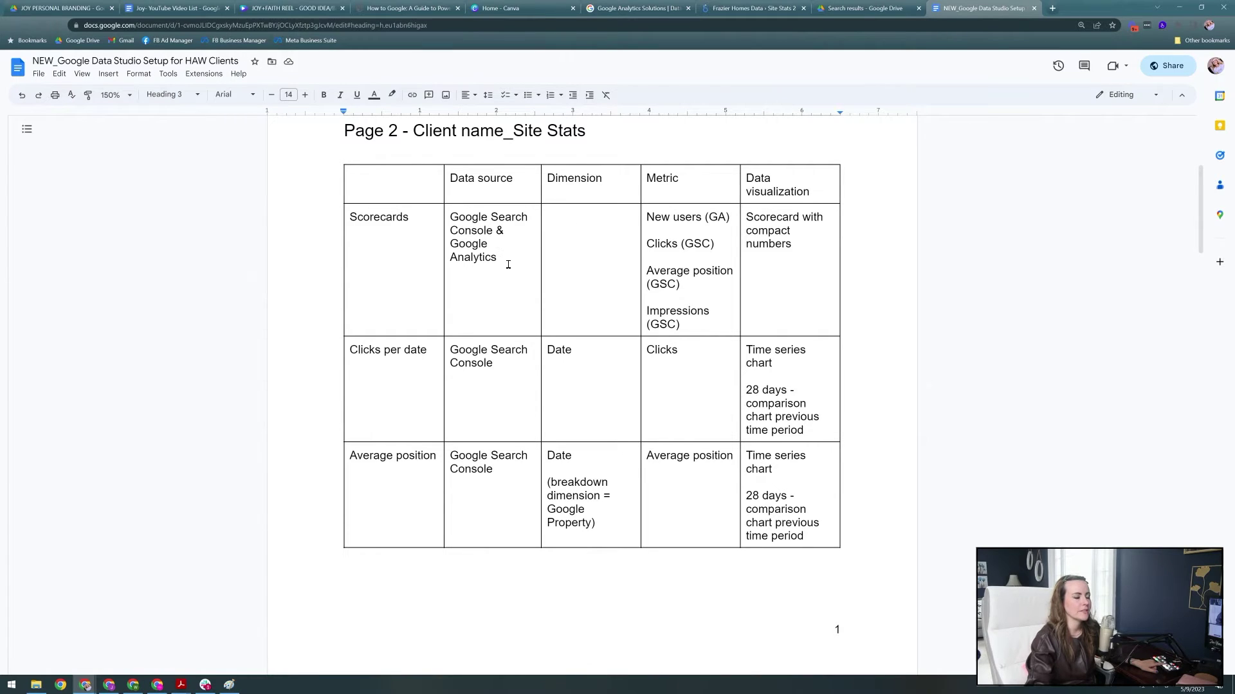
left_click_drag(508, 264, 449, 217)
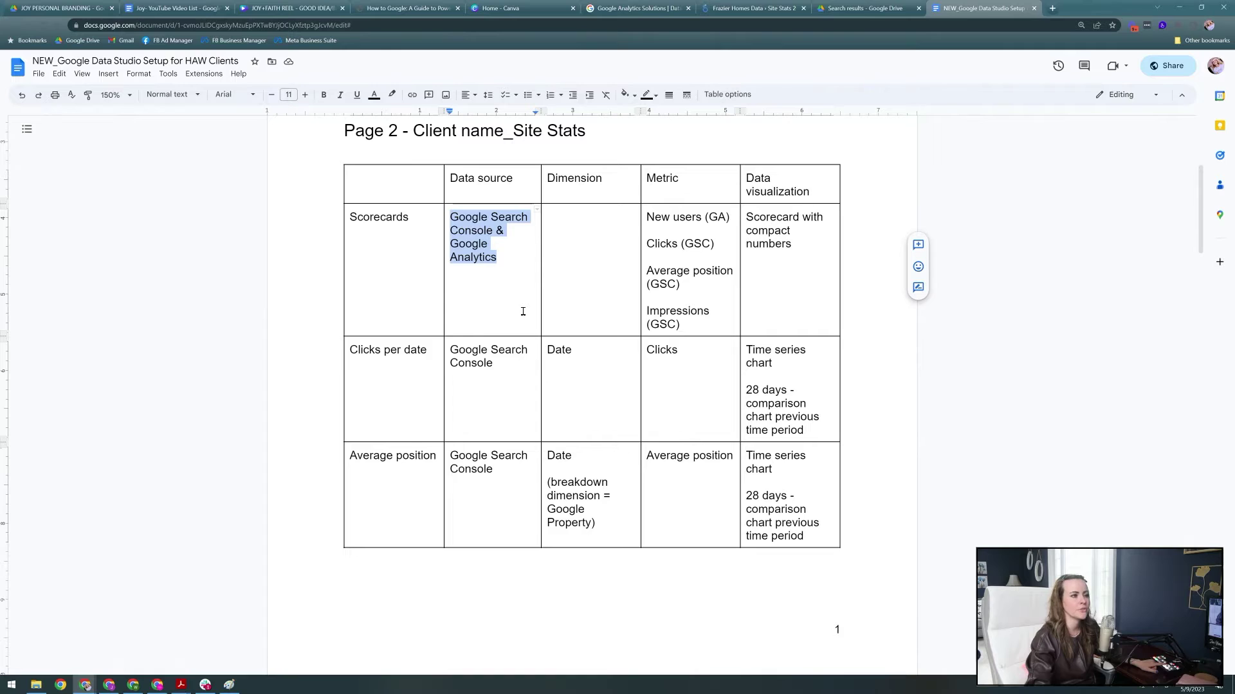
left_click(739, 14)
Inspect the world map's setup and the pie chart's style settings on the Site Stats 2 page
left_click(720, 523)
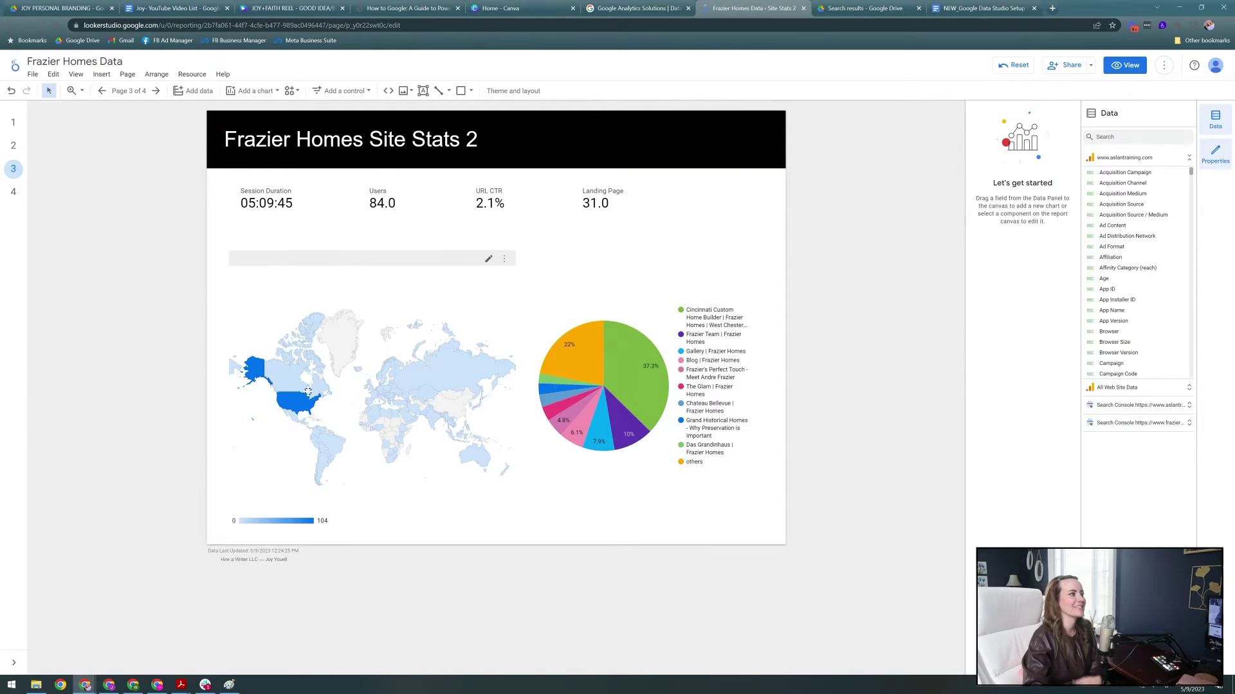
left_click(468, 426)
left_click(744, 526)
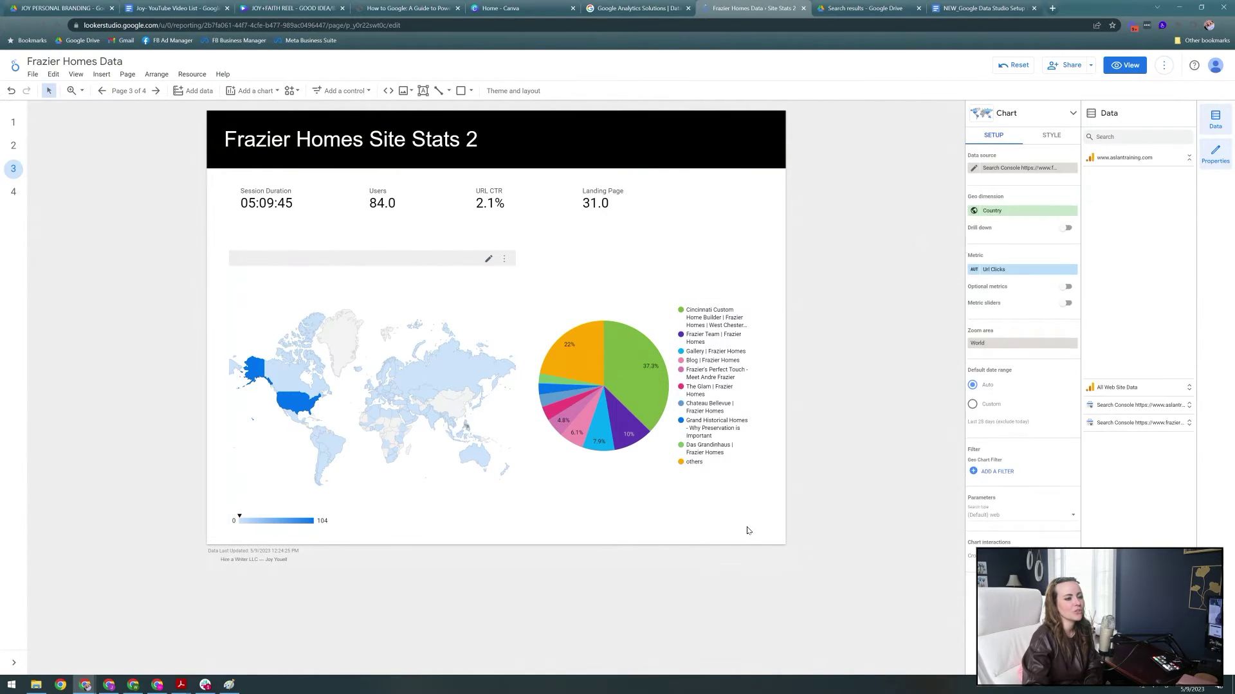
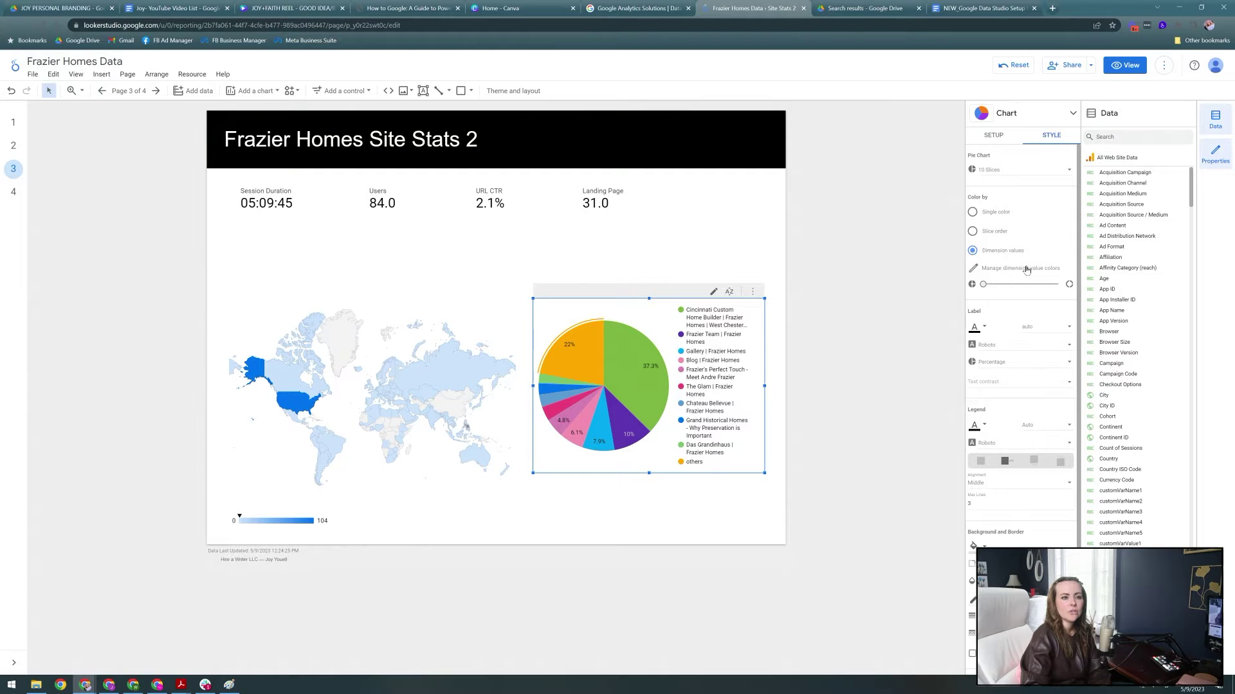
scroll(1033, 450, "down", 2)
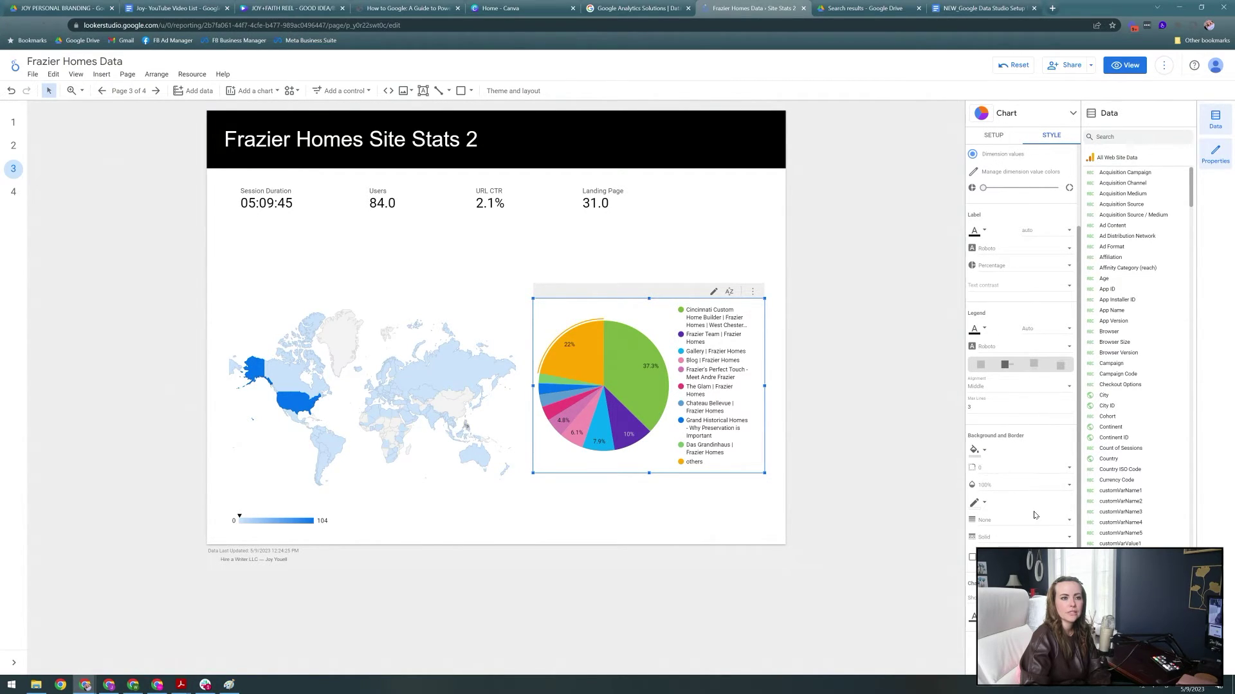
Inspect the pie chart's label content options, then deselect the chart and view the details of its "others" slice
left_click(1006, 266)
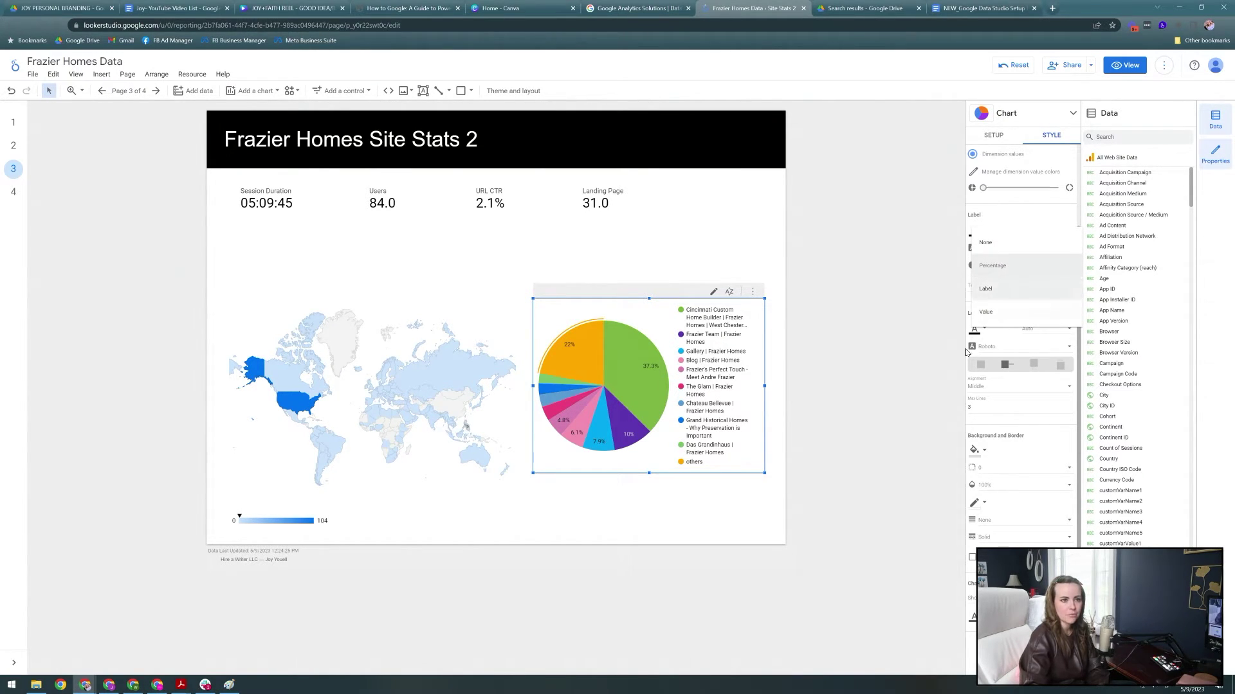
left_click(936, 419)
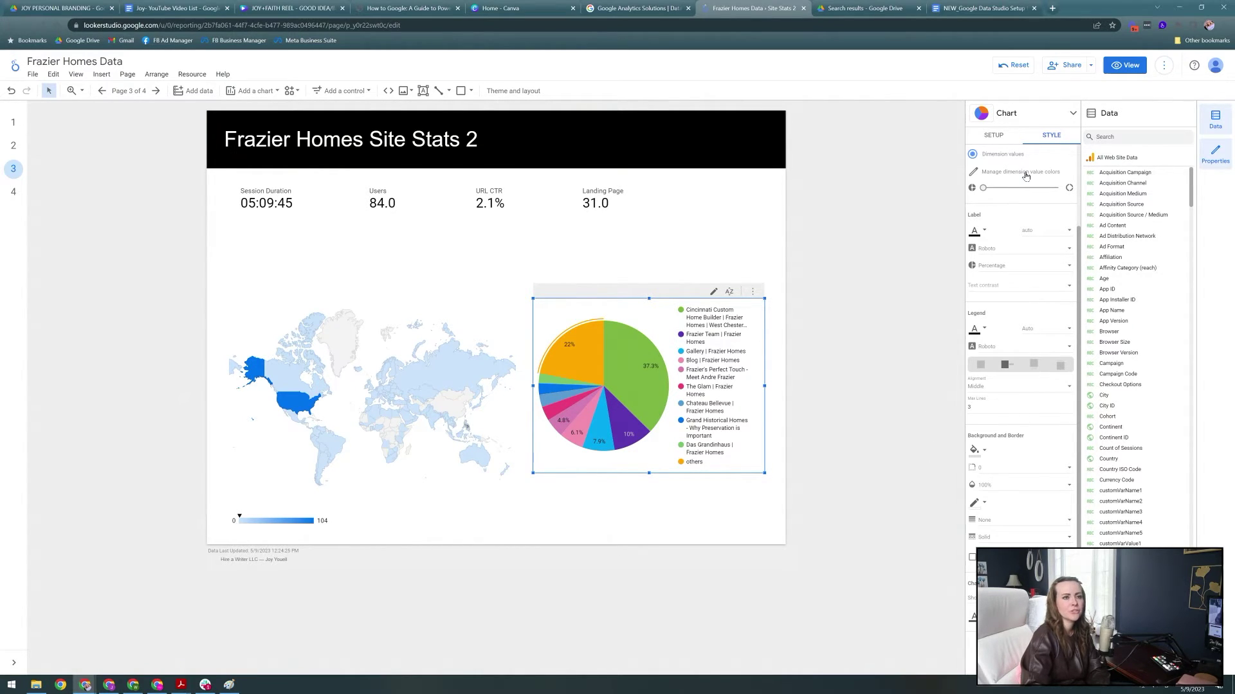
left_click(713, 505)
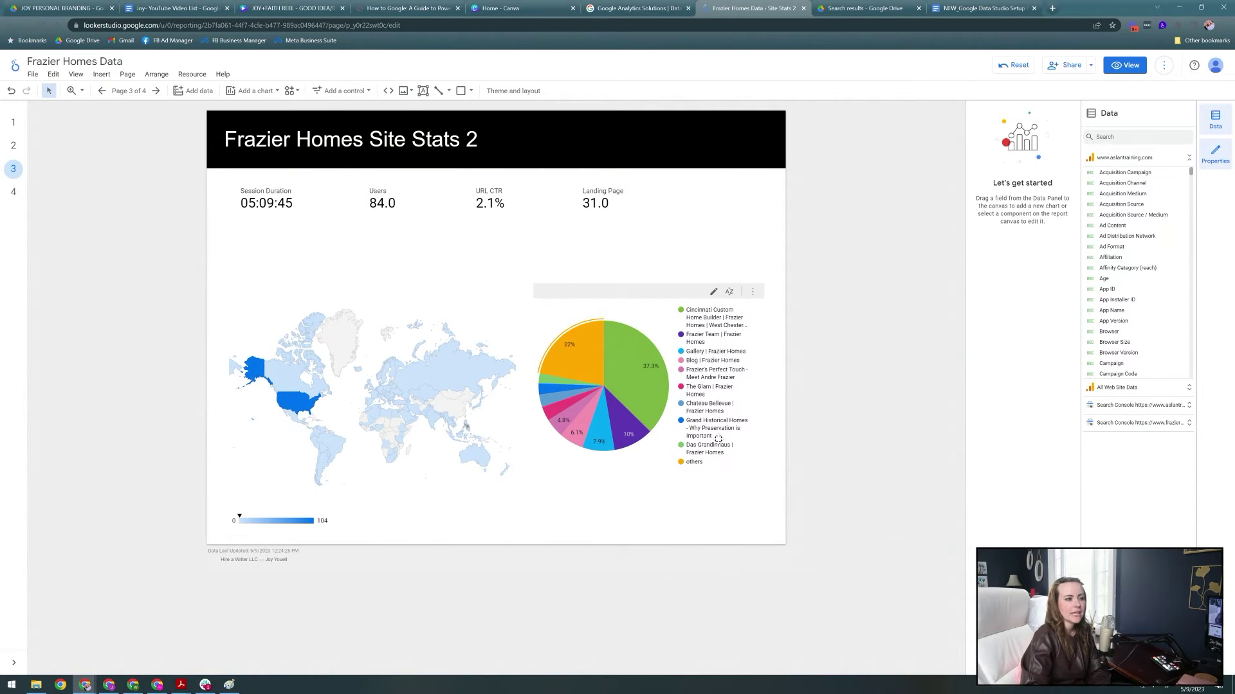
mouse_move(645, 380)
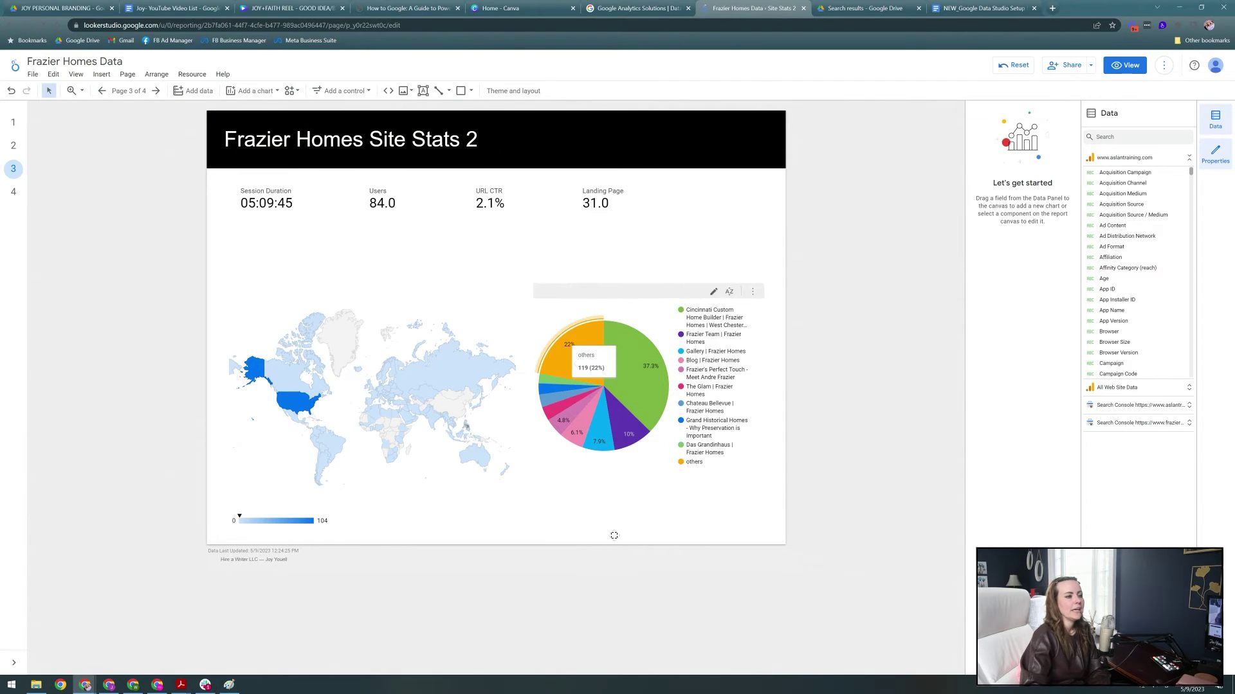
Open the report's Queries page and review the Page 4 SEO Keywords table in the Google Data Studio setup document
left_click(14, 191)
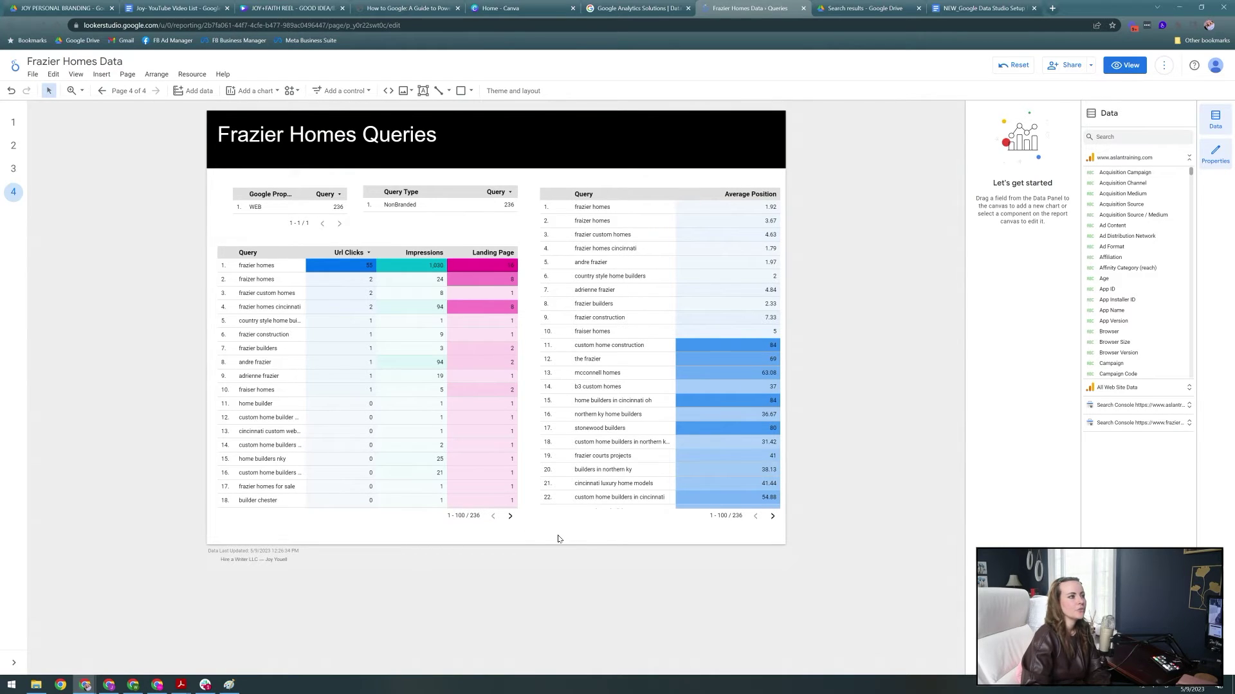
left_click(984, 7)
scroll(559, 456, "down", 20)
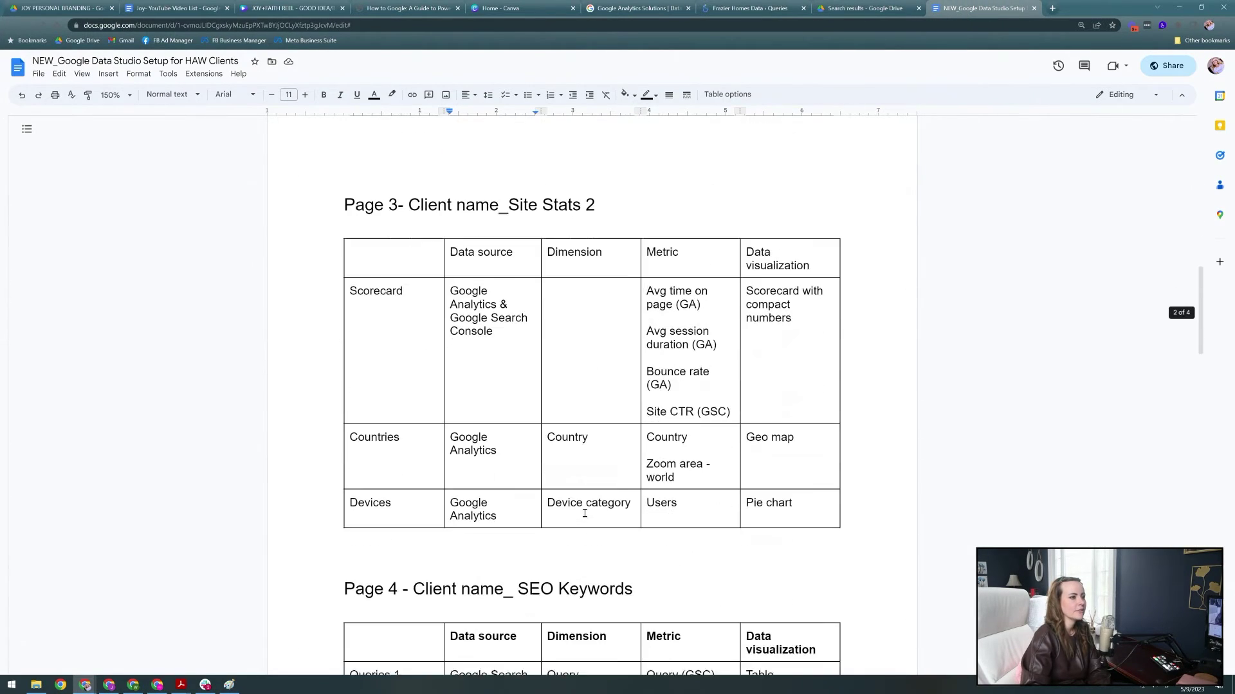
scroll(588, 515, "up", 2)
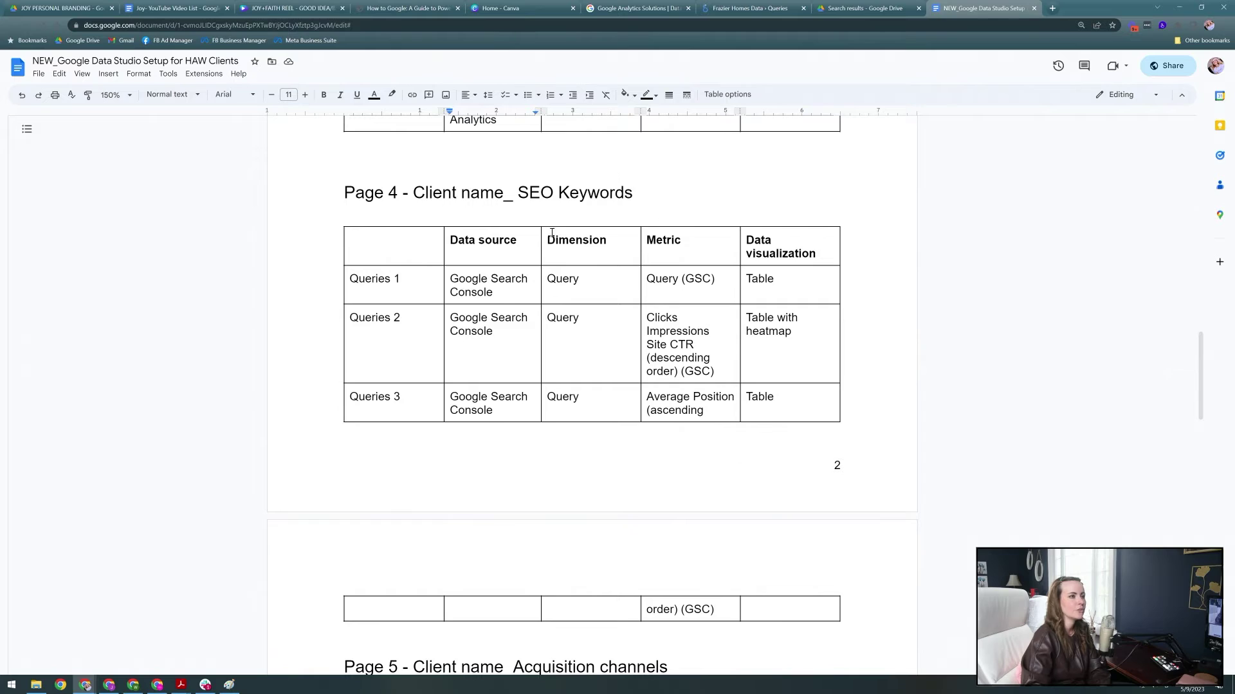
scroll(578, 254, "down", 1)
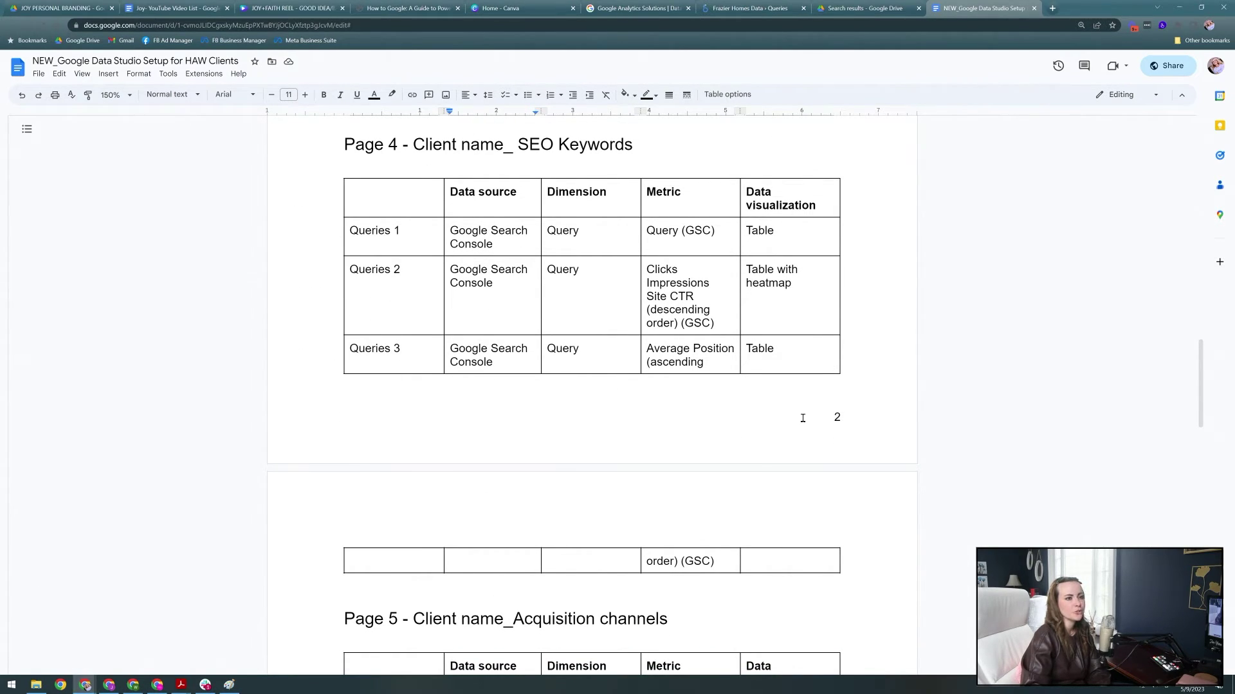
Return to the Frazier Homes Data report and inspect the Average Position table's setup and the available table with heatmap chart type
left_click(750, 8)
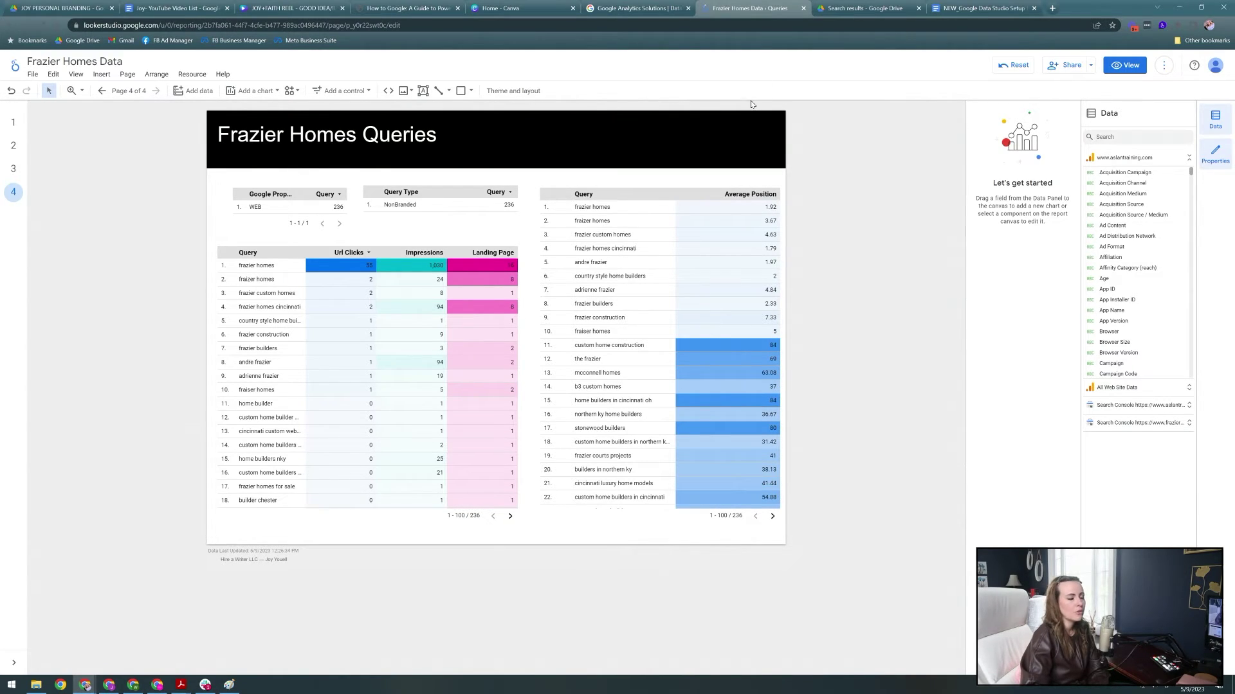
left_click(692, 194)
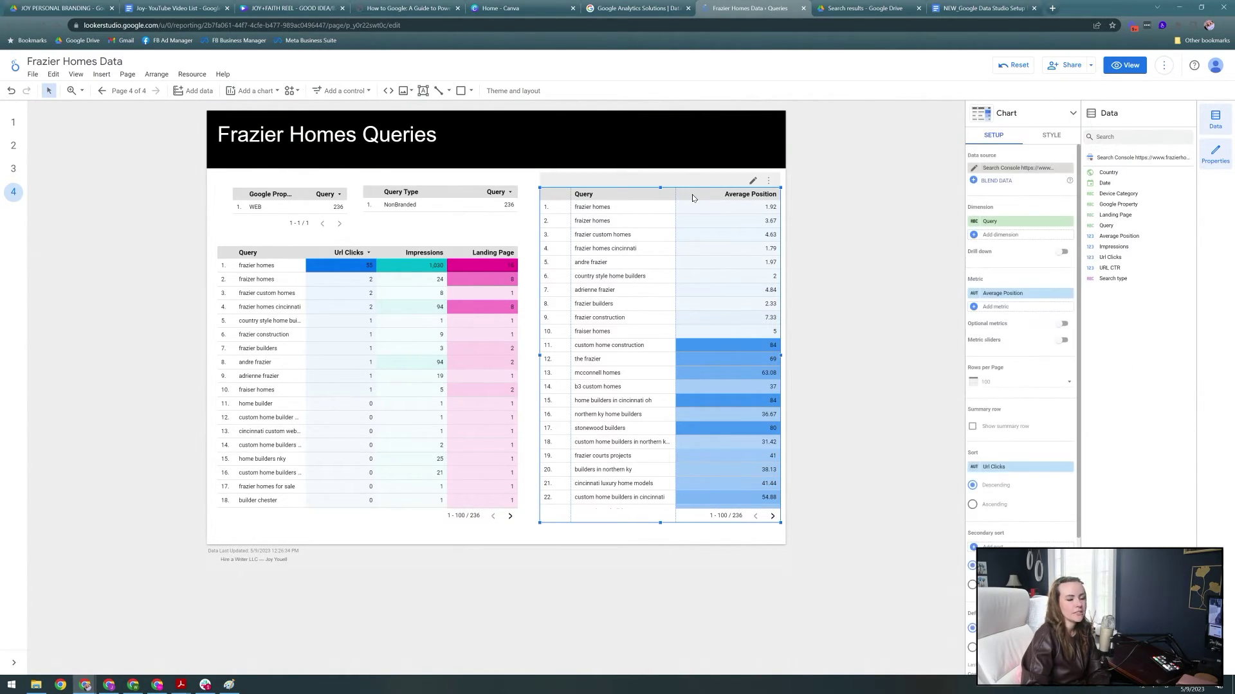
left_click(271, 94)
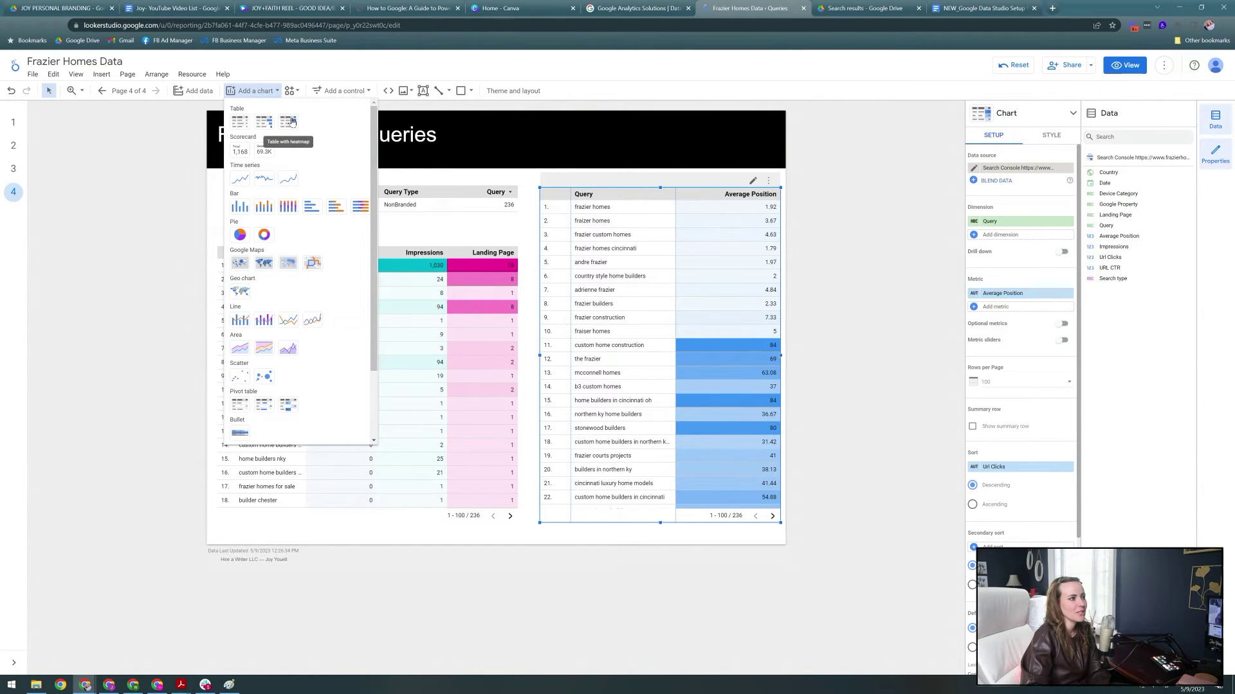
left_click(411, 536)
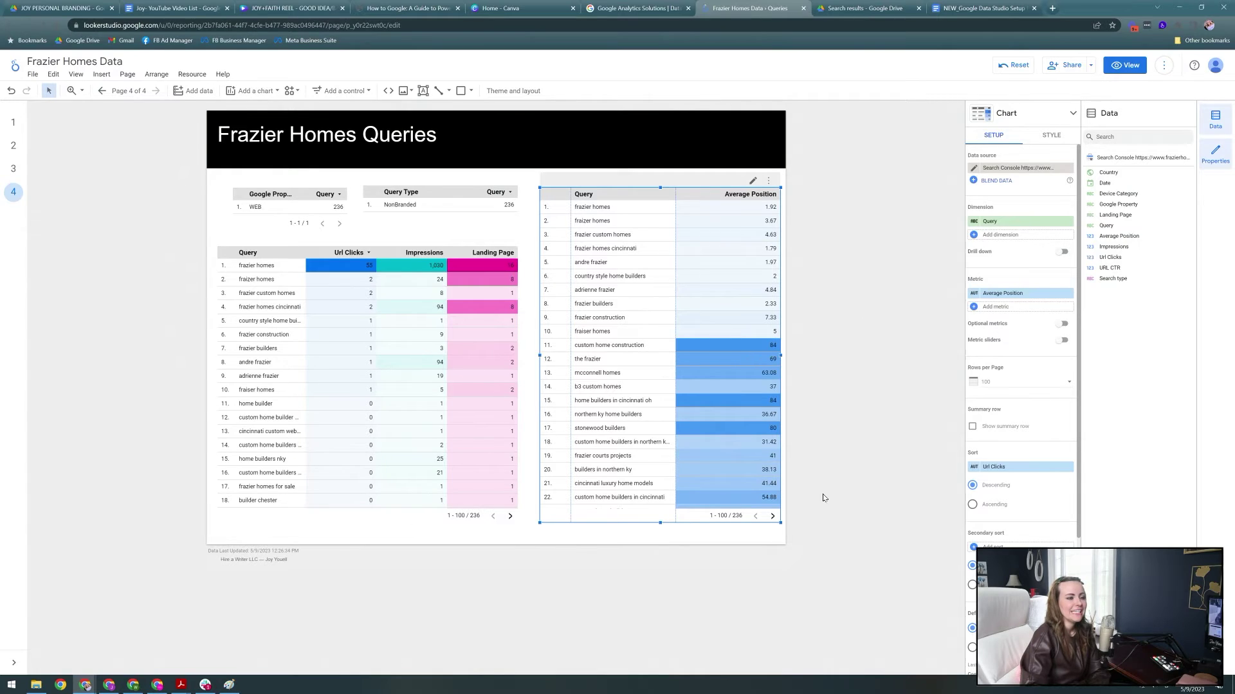
left_click(752, 542)
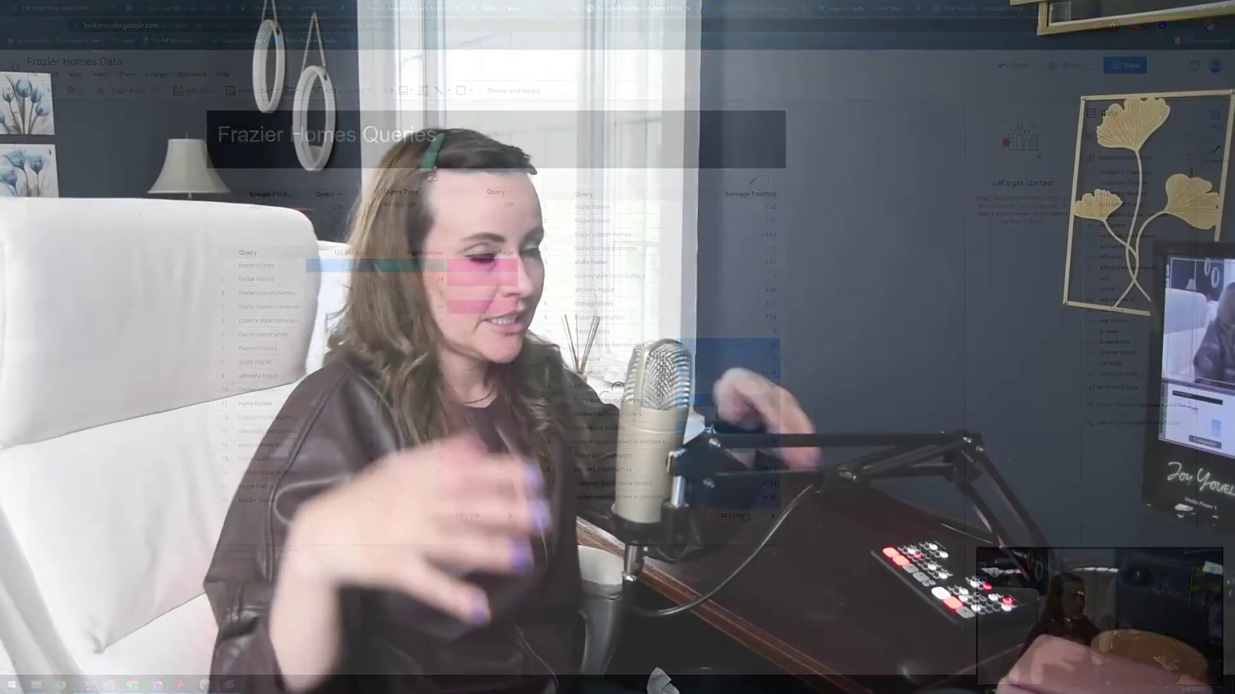